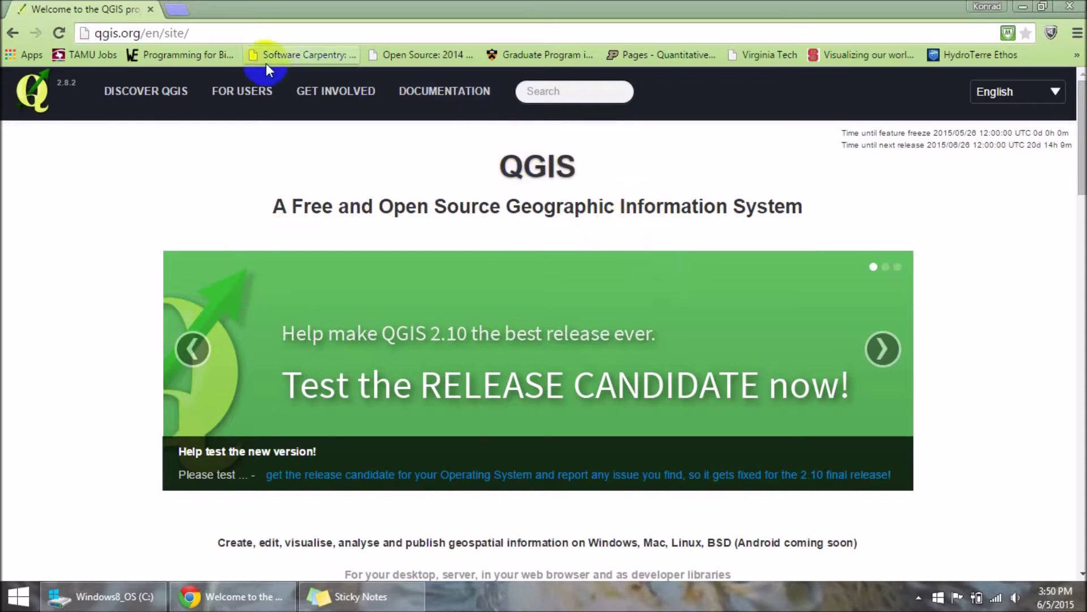
Step: Scroll the qgis.org home page and go to the Download QGIS page via Download Now
{"action": "left_click", "coordinate": [262, 136]}
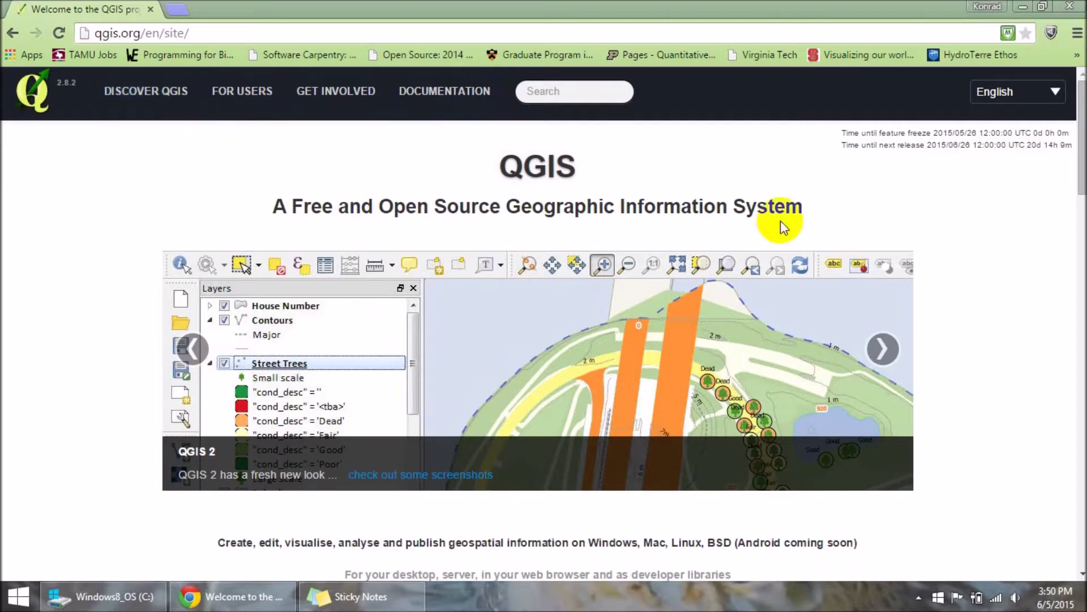
{"action": "left_click_drag", "start_coordinate": [1081, 126], "coordinate": [1083, 187]}
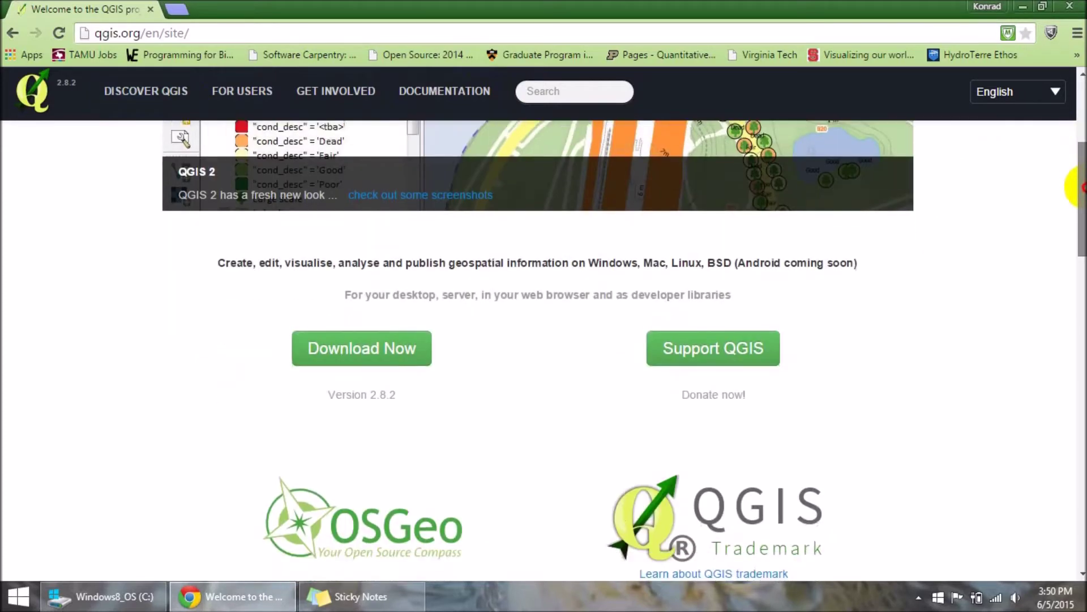
{"action": "left_click", "coordinate": [353, 348]}
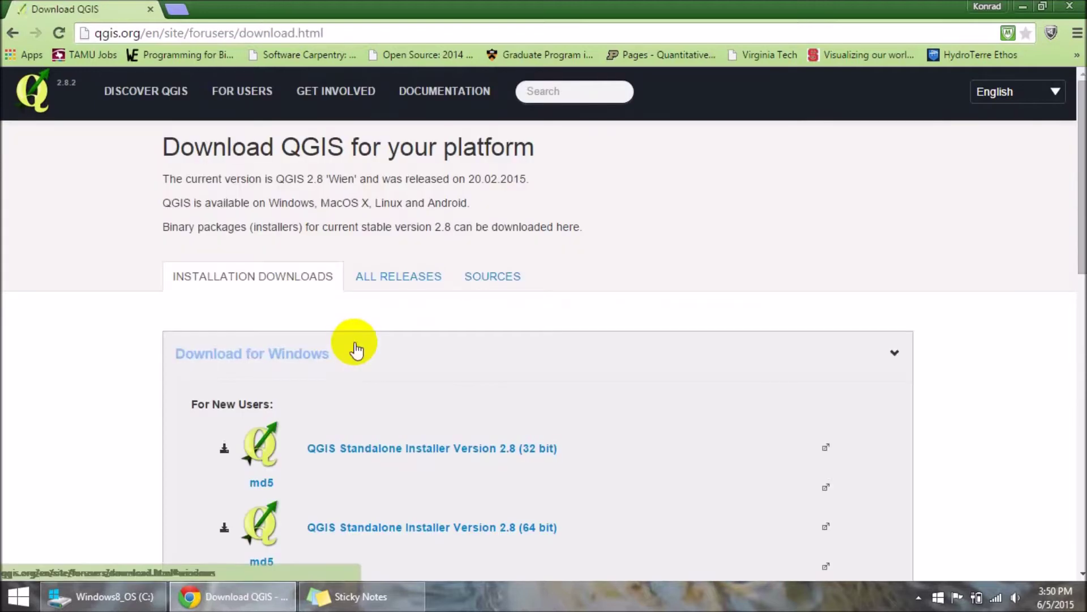
Step: Scroll down to the OSGeo4W Network Installer (32 bit and 64 bit) links
{"action": "left_click_drag", "start_coordinate": [1082, 205], "coordinate": [1082, 276]}
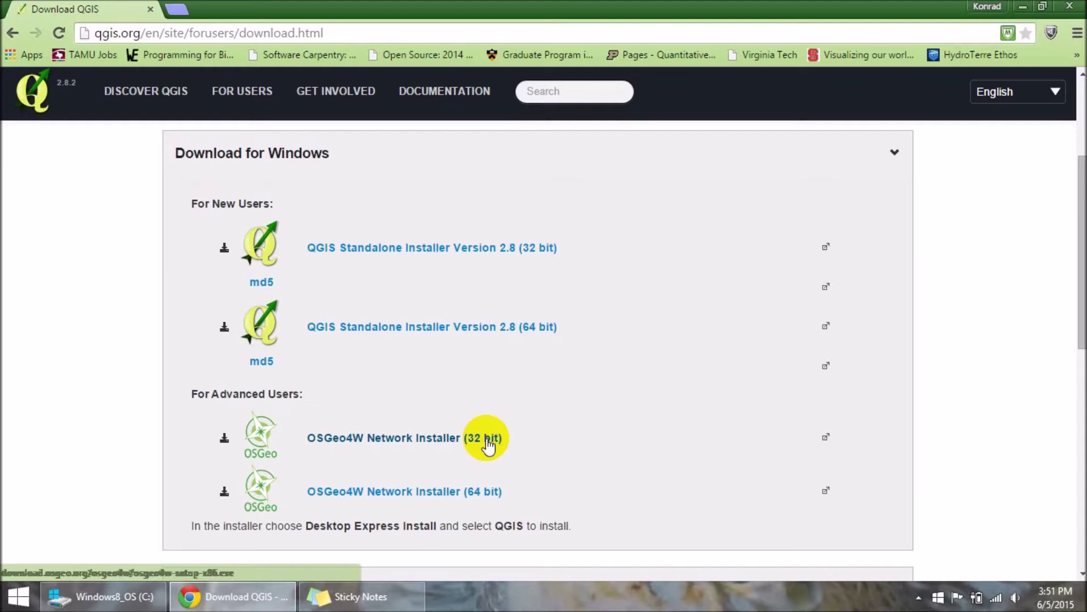
Step: Close Chrome and move the Windows8_OS (C:) Explorer window up and left, showing the OSGeo4W folder
{"action": "left_click", "coordinate": [1072, 8]}
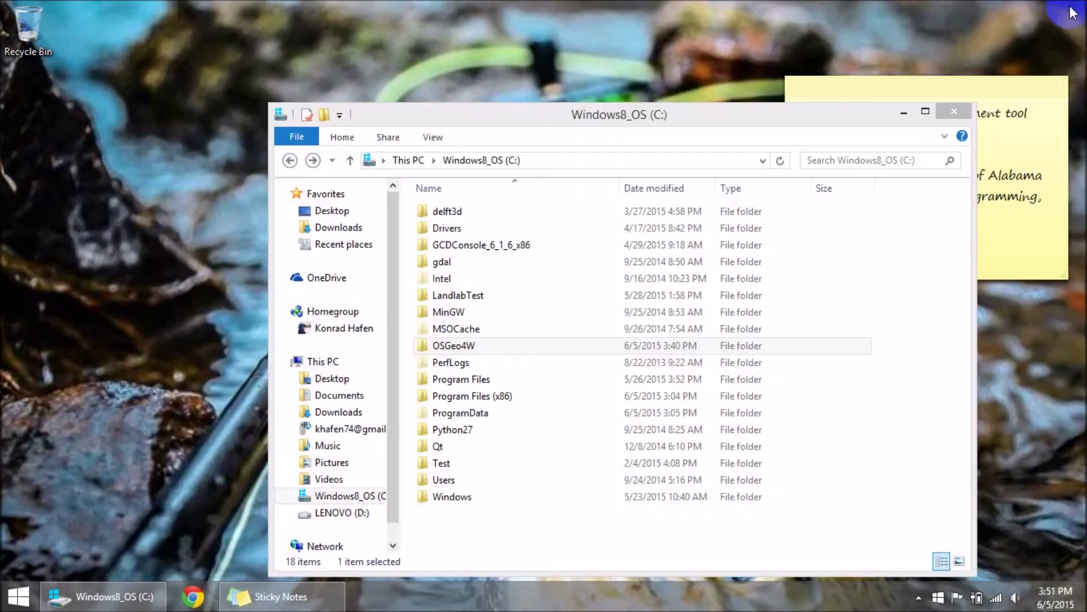
{"action": "left_click", "coordinate": [211, 413]}
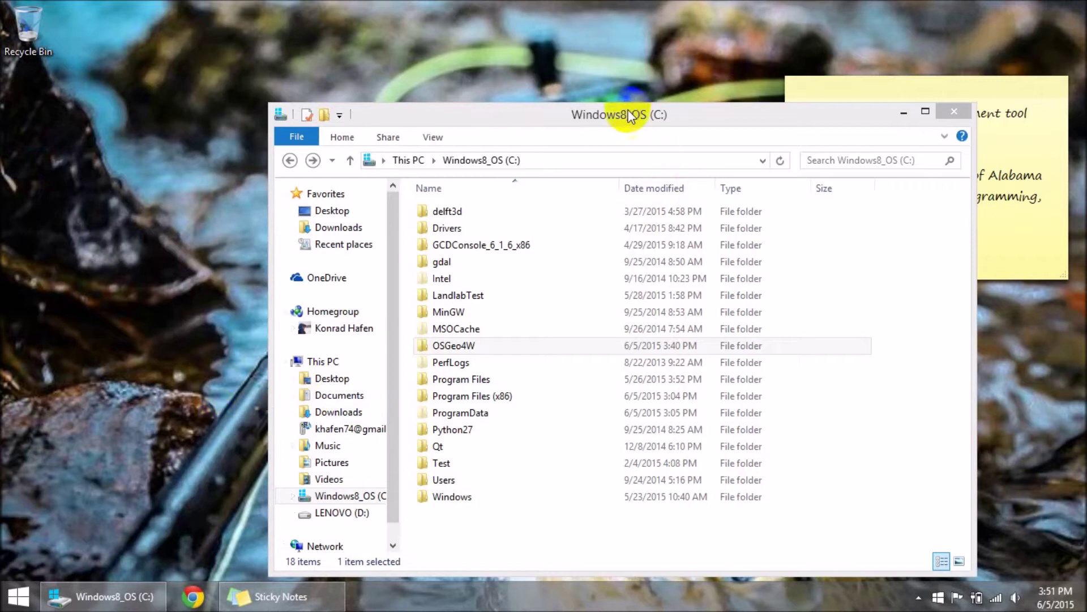
{"action": "left_click_drag", "start_coordinate": [630, 116], "coordinate": [575, 77]}
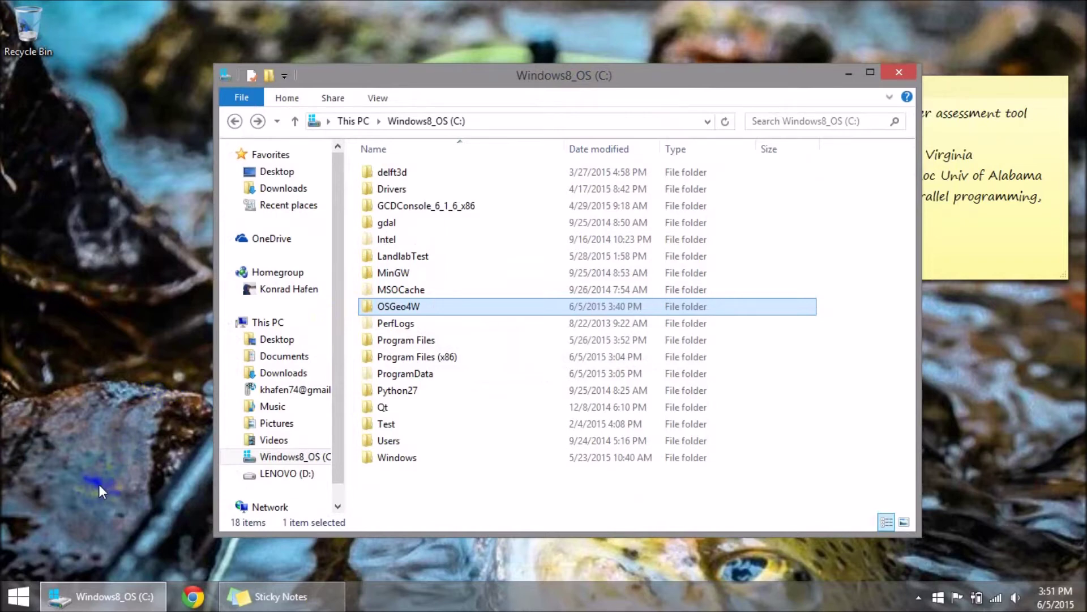
Step: Search the Start screen for 'envir' and open 'Edit the system environment variables'
{"action": "left_click", "coordinate": [26, 602]}
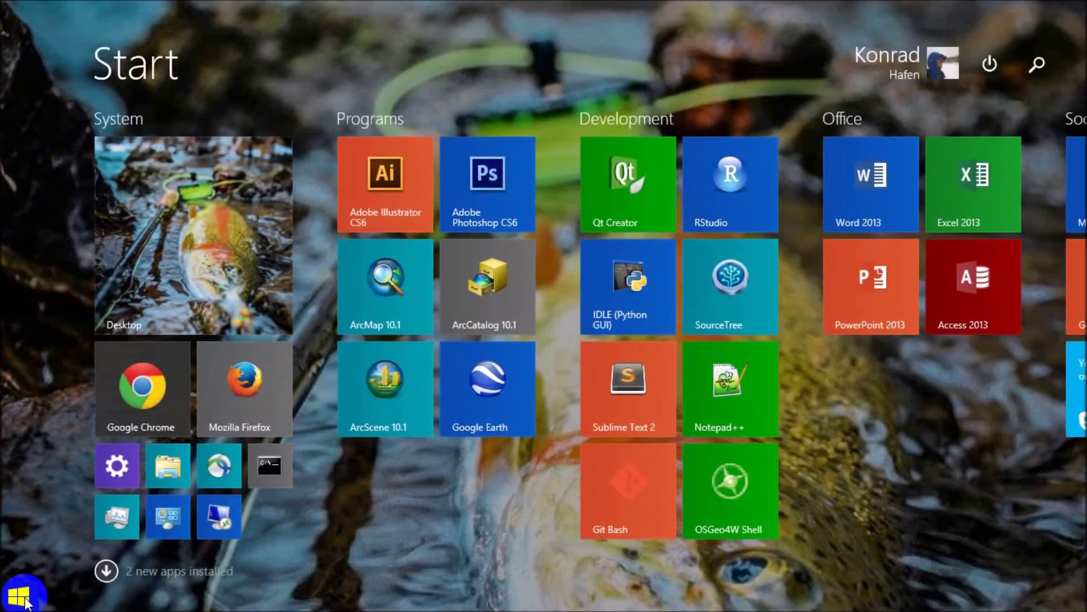
{"action": "type", "text": "envir"}
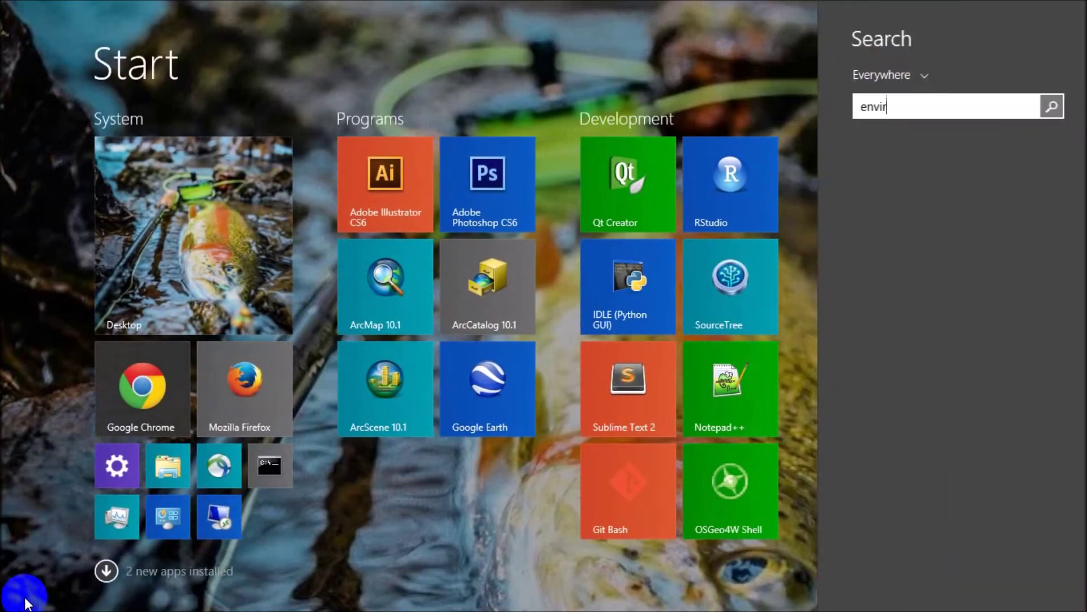
{"action": "key", "text": "Down"}
{"action": "key", "text": "Down"}
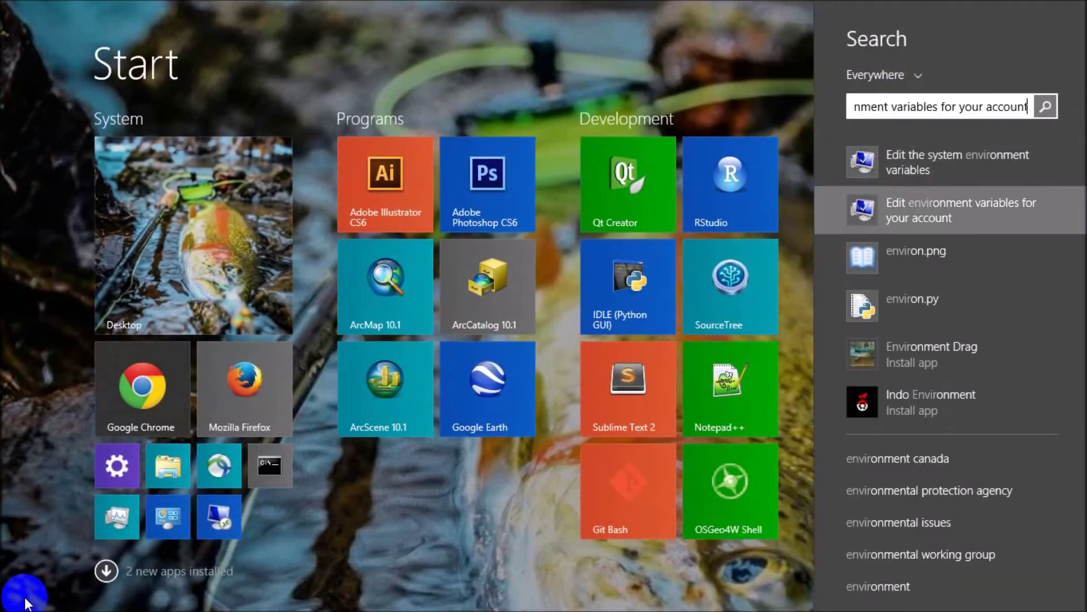
{"action": "key", "text": "Up"}
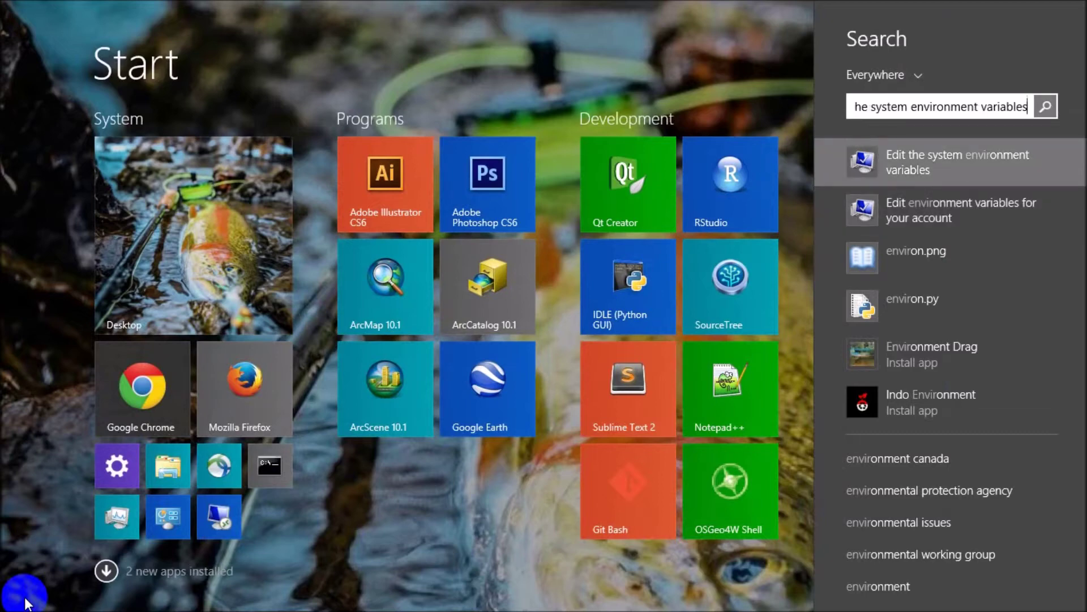
{"action": "key", "text": "Return"}
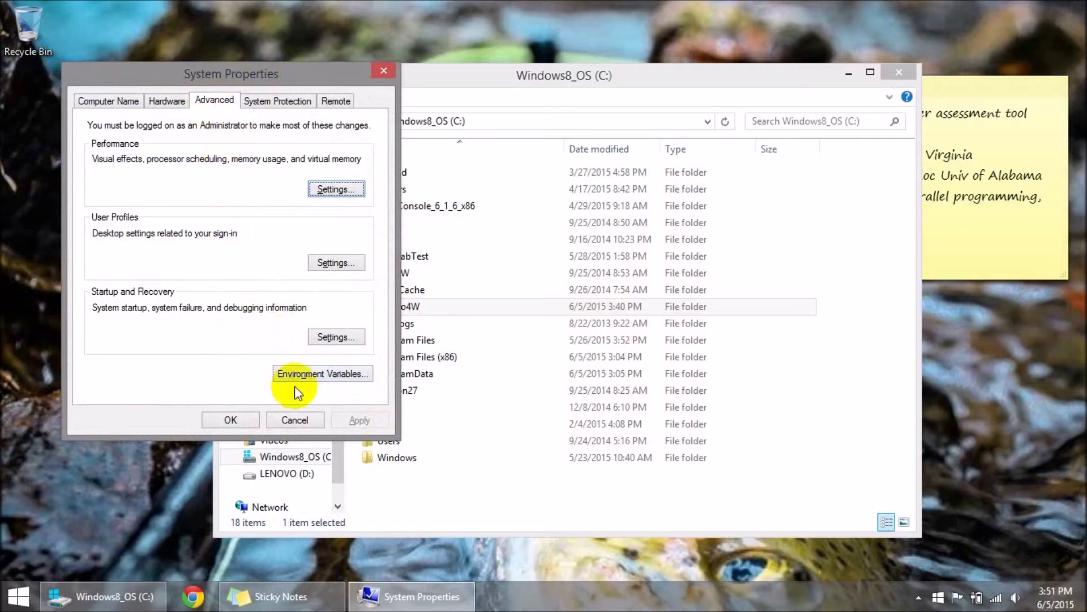
Step: Open Environment Variables and start a new system variable named PYTHONPATH
{"action": "left_click", "coordinate": [351, 376]}
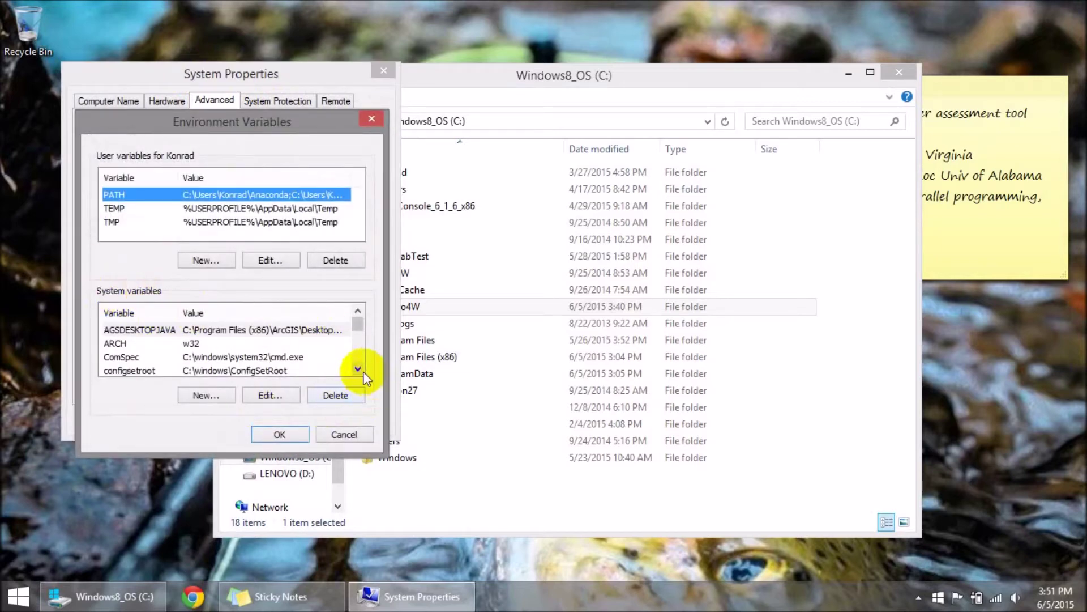
{"action": "scroll", "coordinate": [360, 369], "scroll_direction": "down", "scroll_amount": 3}
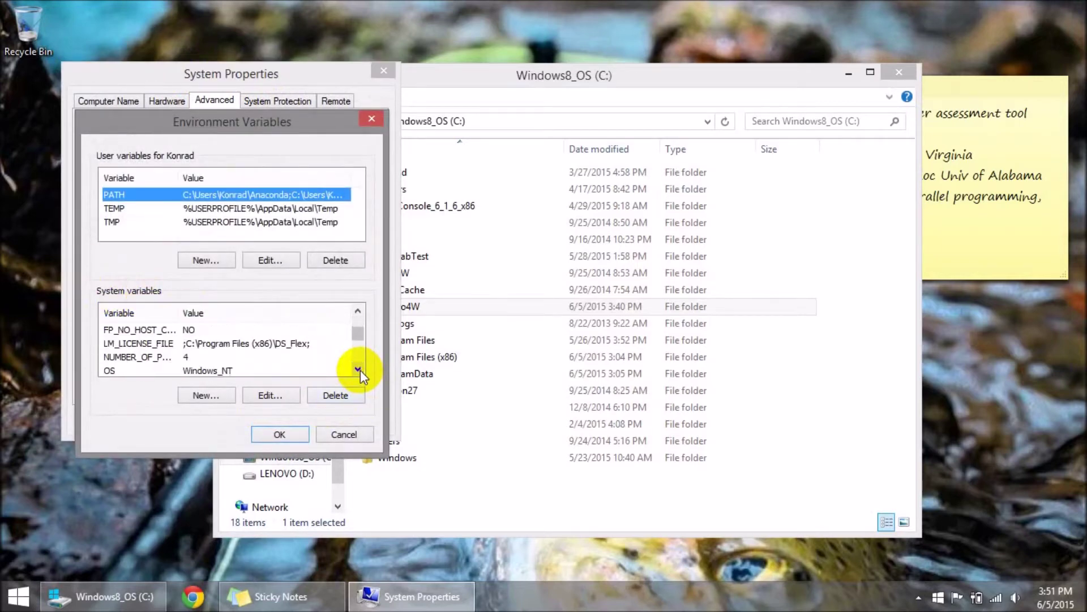
{"action": "left_click", "coordinate": [358, 369]}
{"action": "left_click", "coordinate": [358, 369]}
{"action": "left_click", "coordinate": [358, 369]}
{"action": "left_click", "coordinate": [358, 370]}
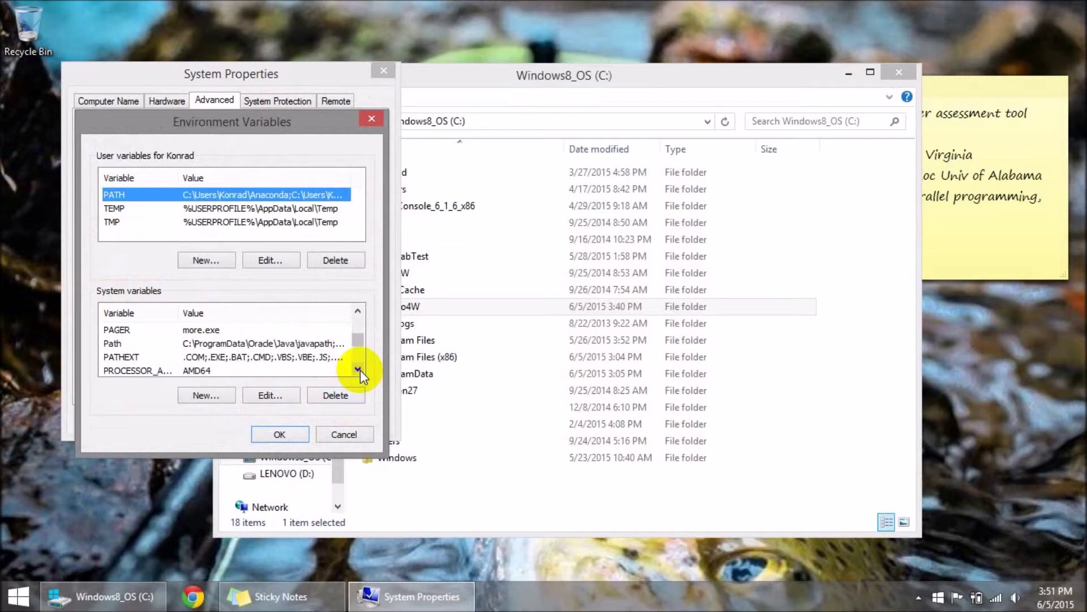
{"action": "left_click", "coordinate": [157, 343]}
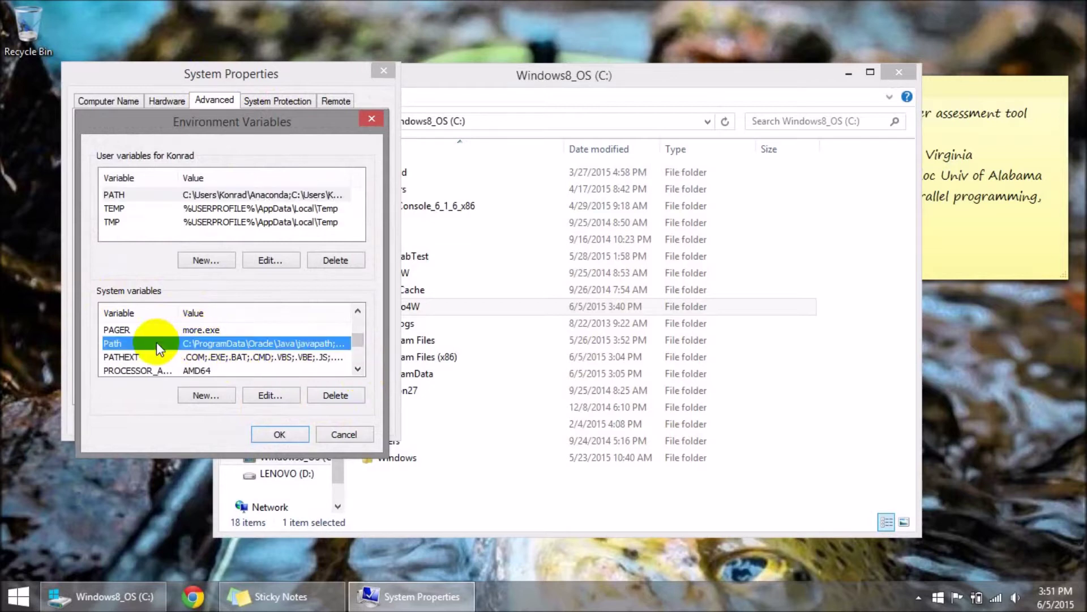
{"action": "left_click", "coordinate": [222, 397]}
{"action": "type", "text": "PYTHONPATH"}
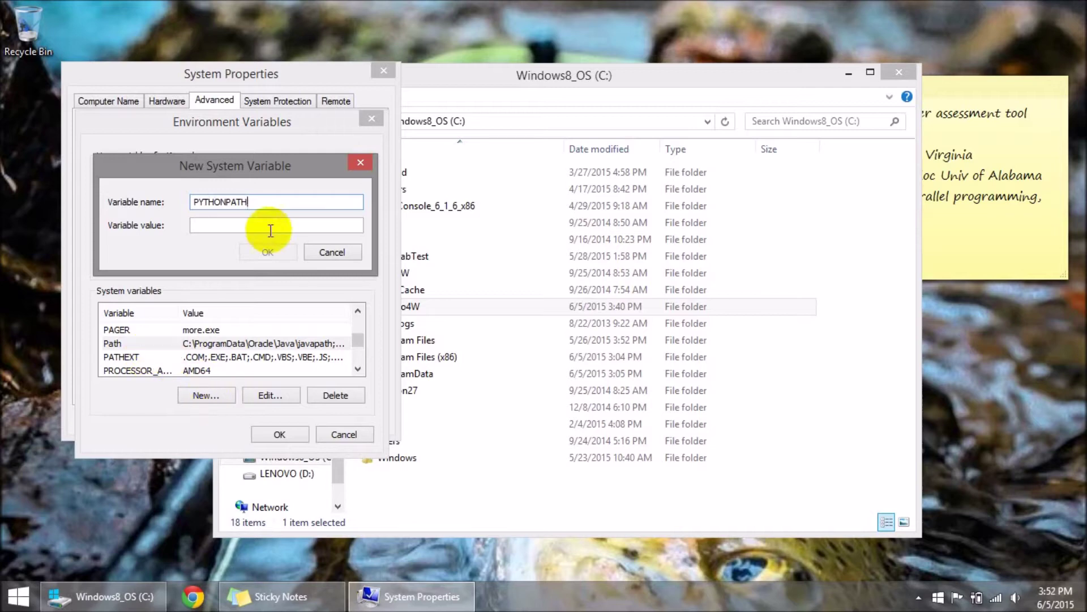
Step: Browse to C:\OSGeo4W\apps\qgis\python in File Explorer and copy its full path
{"action": "left_click", "coordinate": [657, 81]}
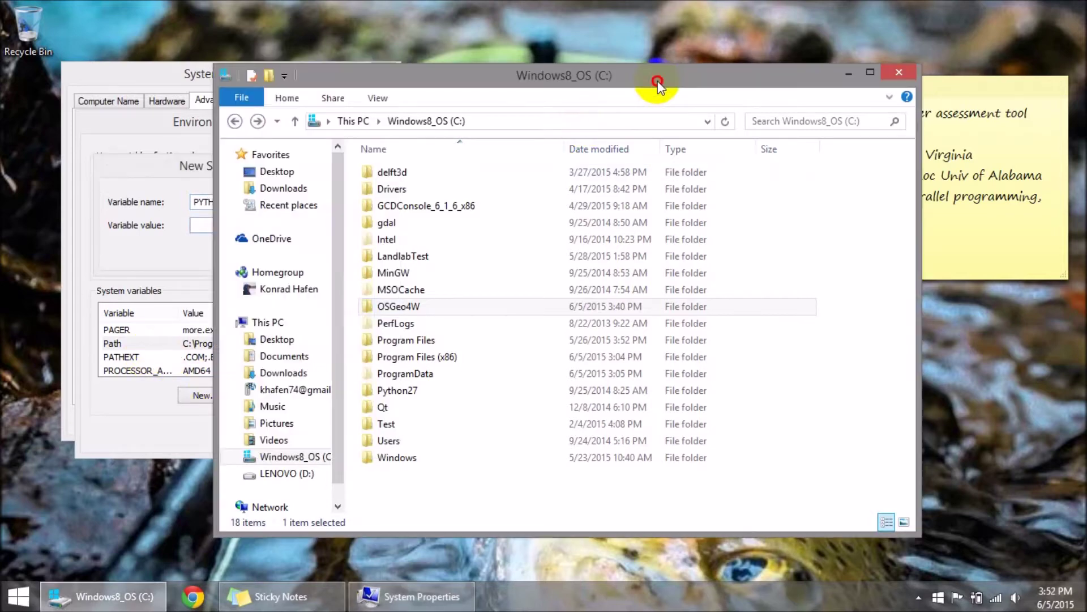
{"action": "double_click", "coordinate": [399, 308]}
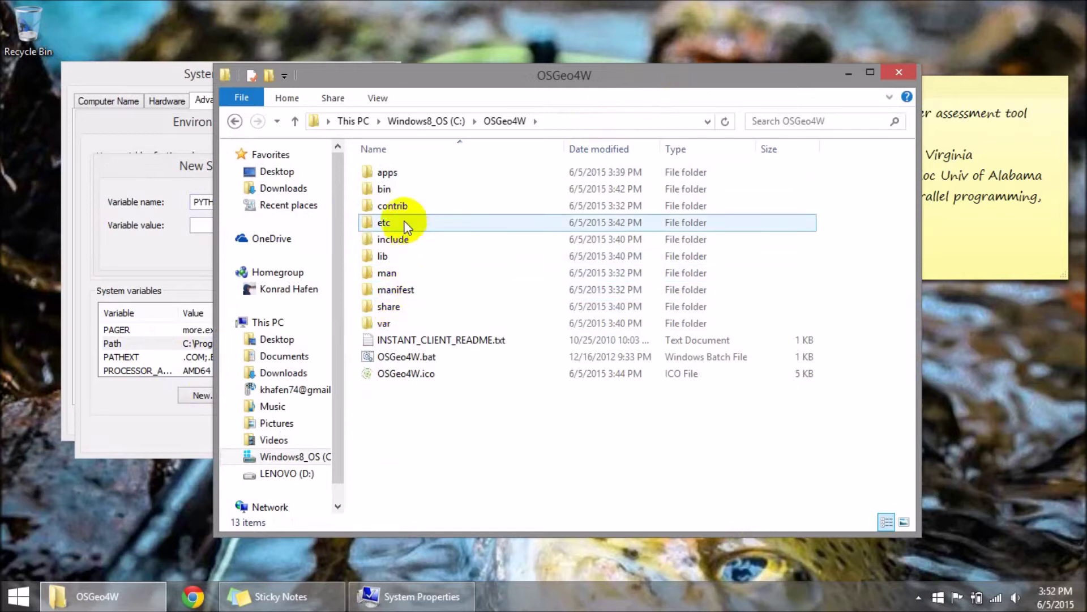
{"action": "double_click", "coordinate": [391, 173]}
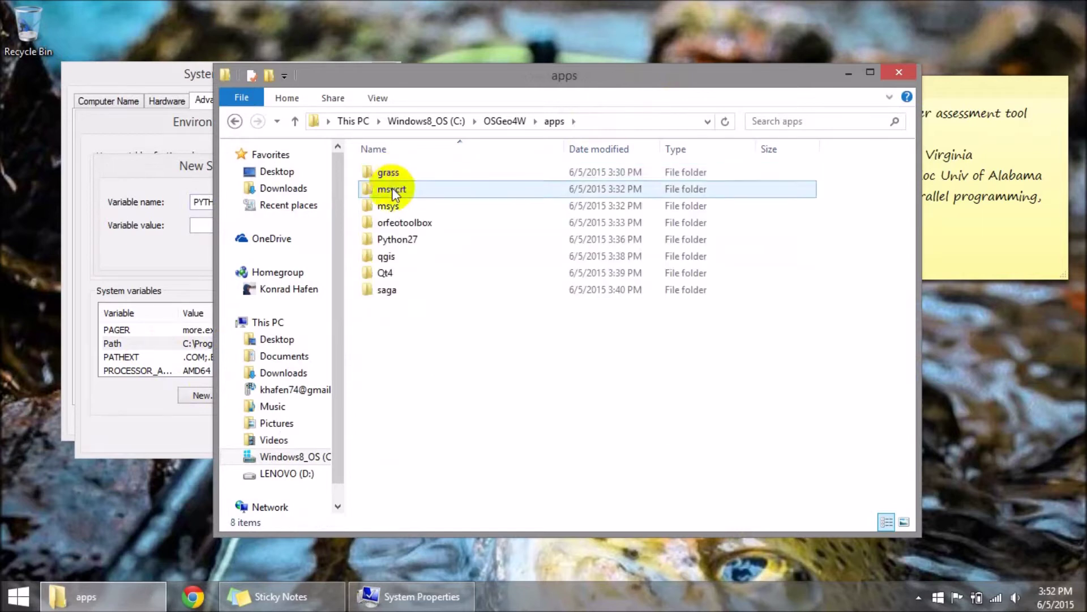
{"action": "double_click", "coordinate": [388, 258]}
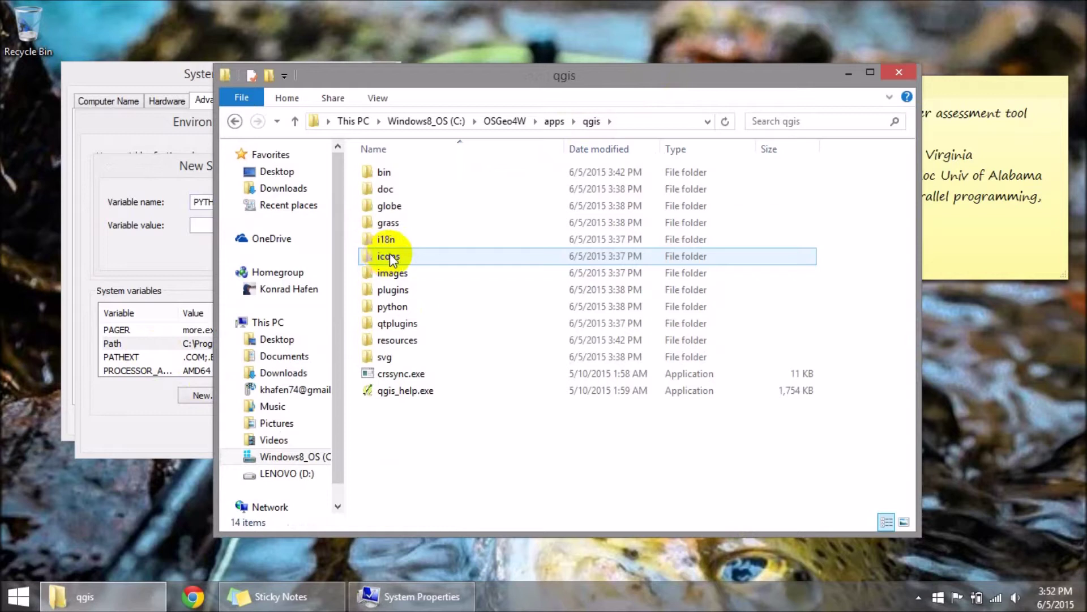
{"action": "double_click", "coordinate": [403, 304]}
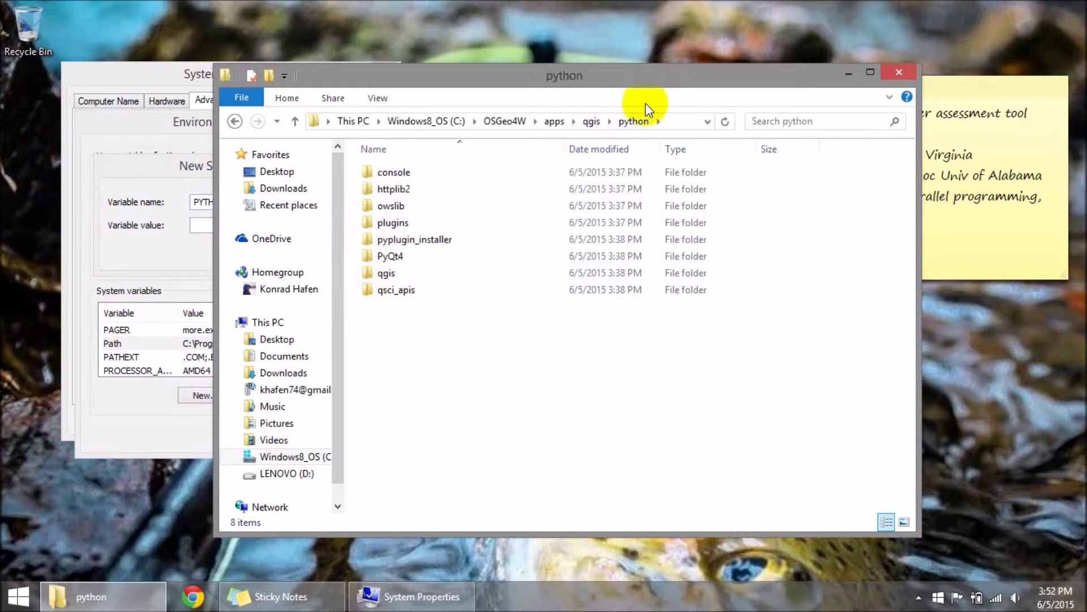
{"action": "left_click", "coordinate": [671, 121]}
{"action": "key", "text": "ctrl+c"}
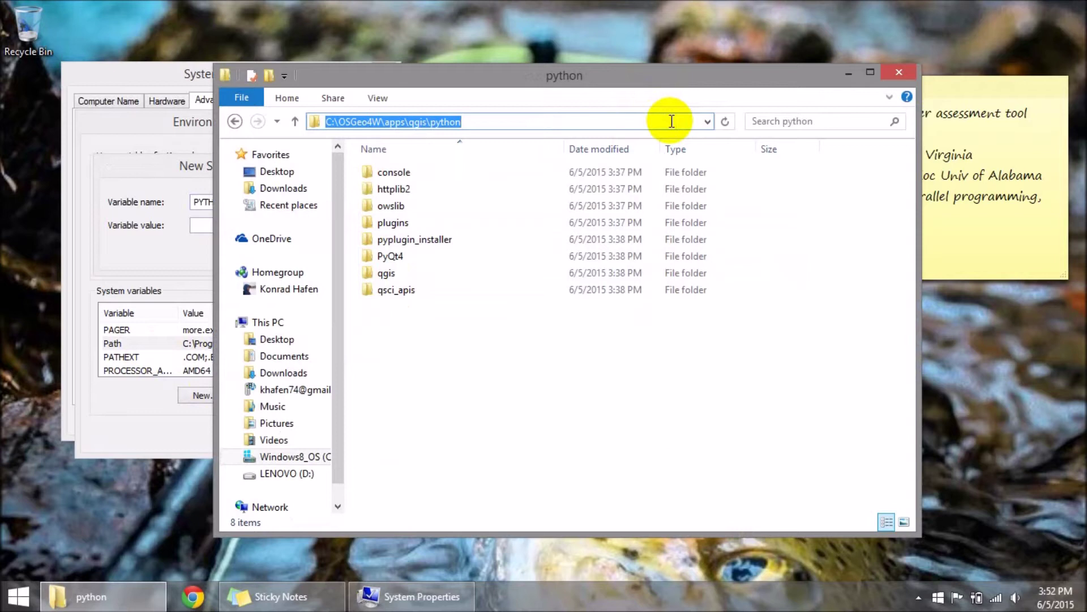
{"action": "left_click", "coordinate": [140, 158]}
Step: Set PYTHONPATH's value to C:\OSGeo4W\apps\qgis\python and save the environment variables
{"action": "key", "text": "ctrl+v"}
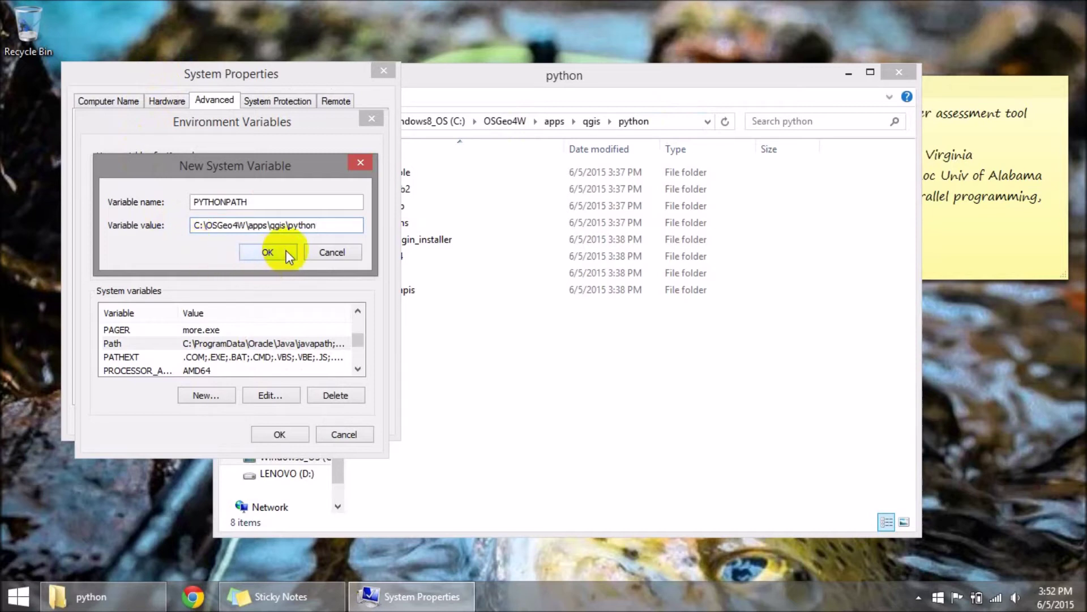
{"action": "left_click", "coordinate": [285, 251]}
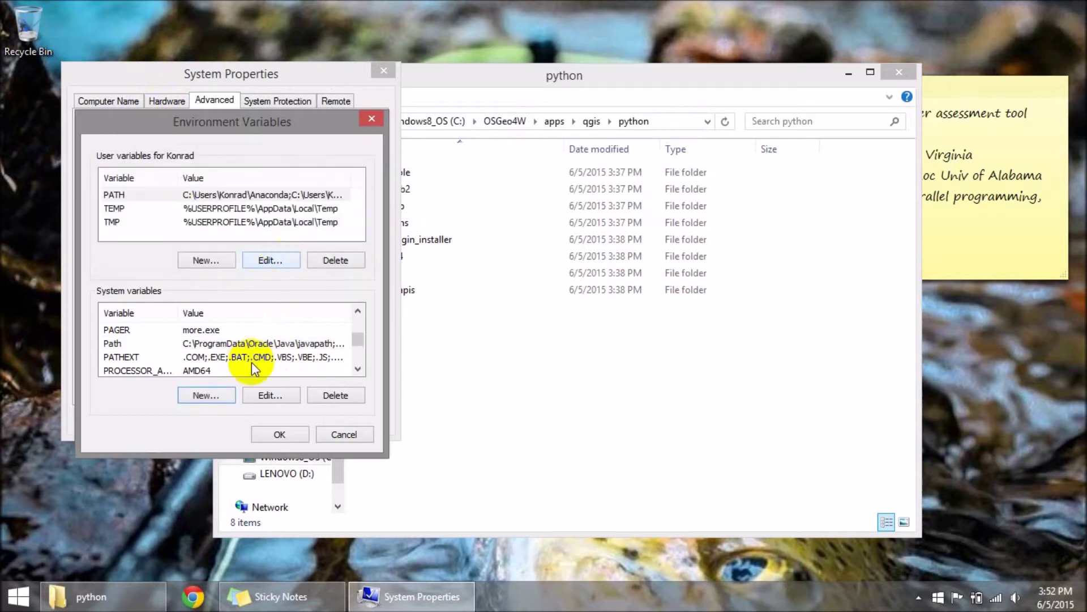
{"action": "left_click", "coordinate": [280, 434]}
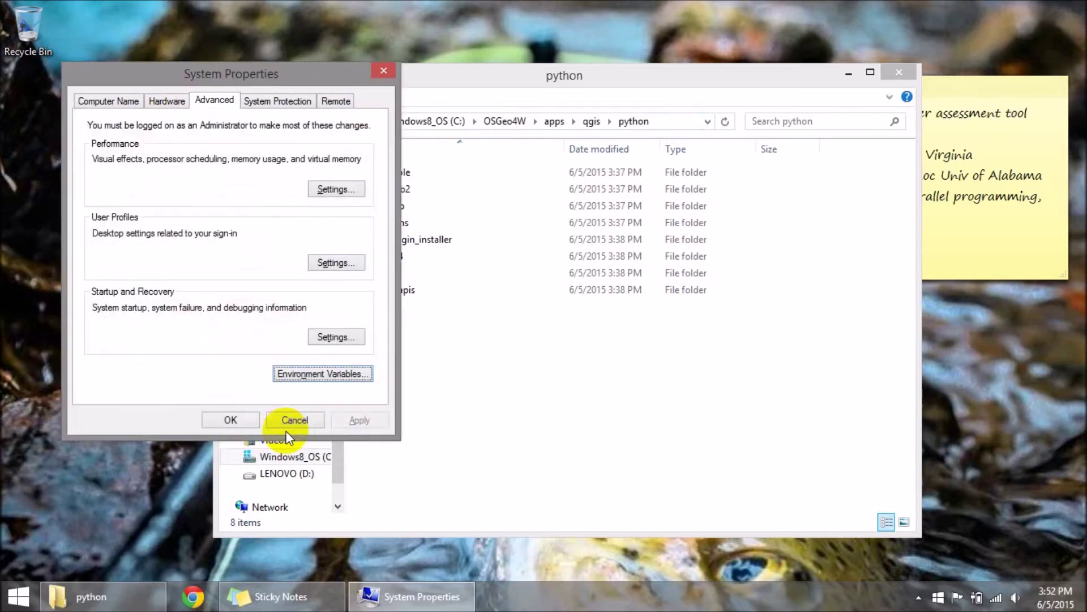
Step: Reopen Environment Variables and select the system Path variable
{"action": "left_click", "coordinate": [324, 371]}
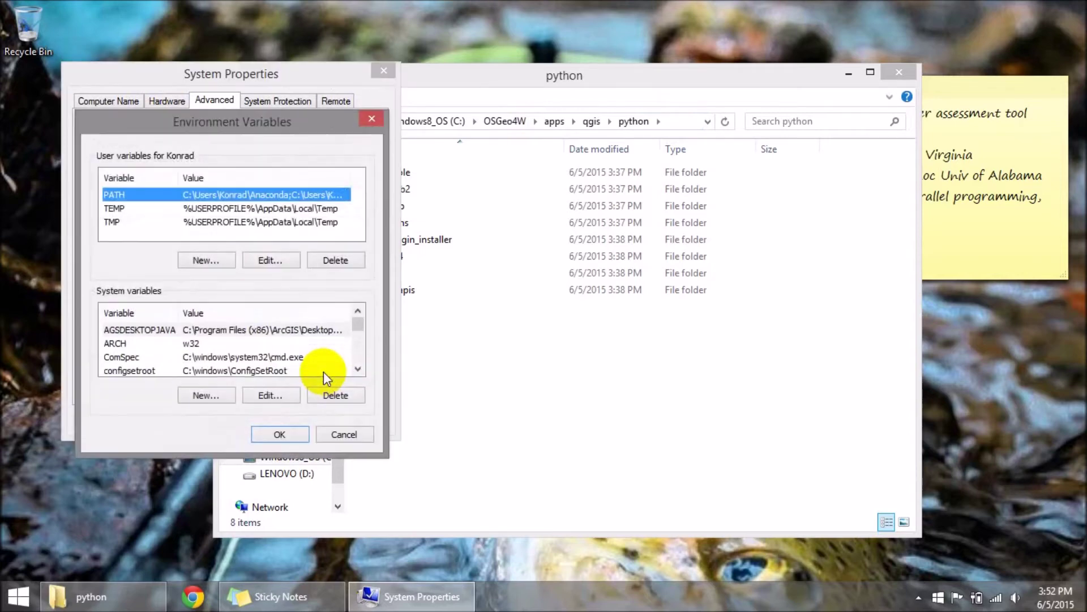
{"action": "left_click", "coordinate": [358, 368]}
{"action": "left_click", "coordinate": [358, 368]}
{"action": "left_click", "coordinate": [358, 368]}
{"action": "left_click", "coordinate": [358, 368]}
{"action": "left_click", "coordinate": [358, 369]}
{"action": "left_click", "coordinate": [358, 368]}
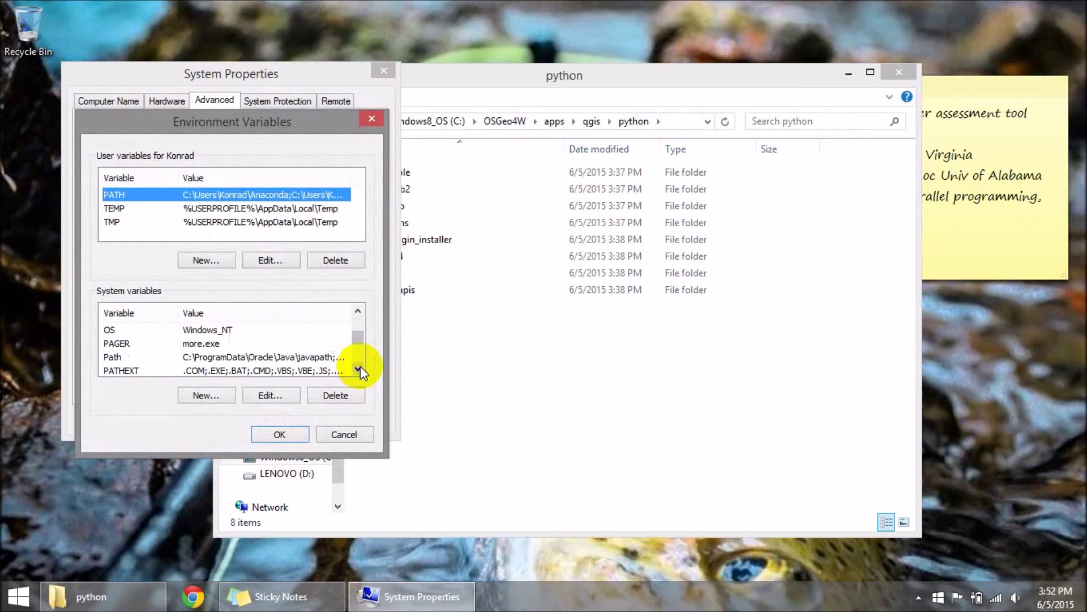
{"action": "left_click", "coordinate": [165, 357]}
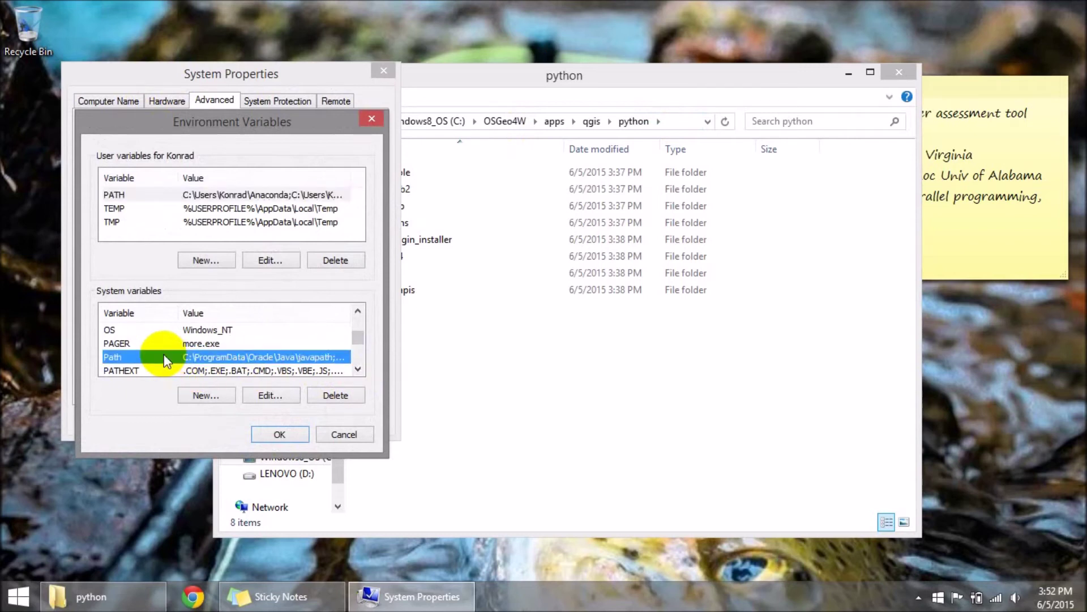
Step: Edit the system Path variable with the cursor placed at the start of its value
{"action": "left_click", "coordinate": [269, 395]}
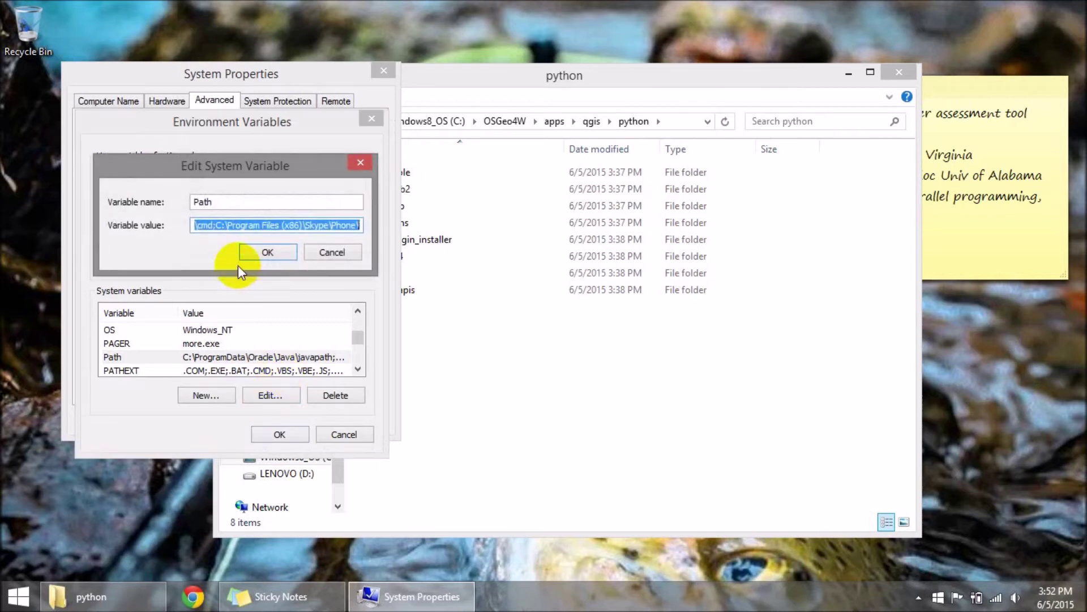
{"action": "key", "text": "Home"}
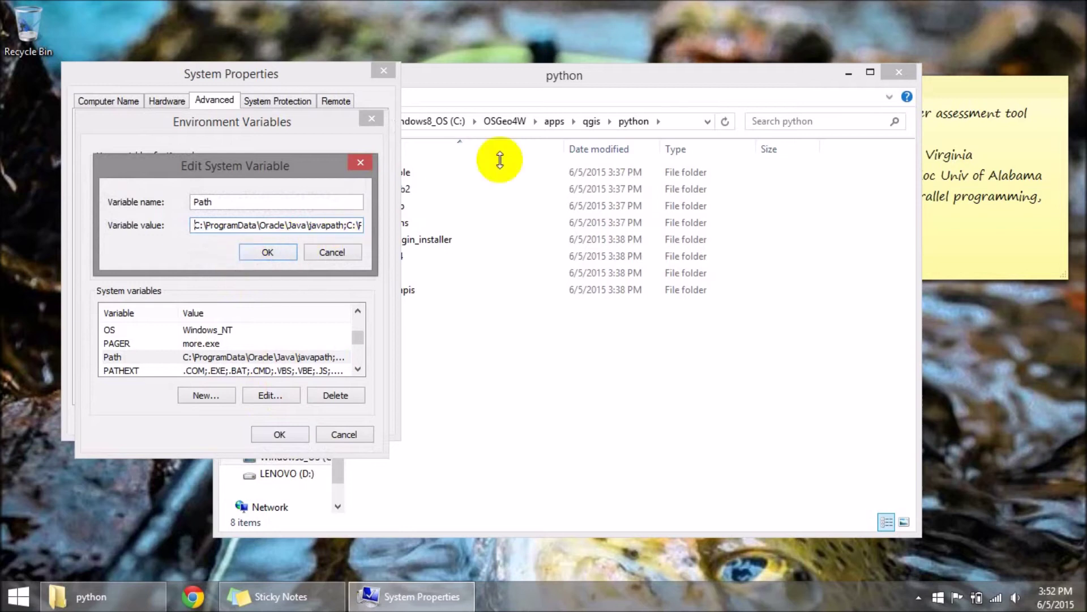
{"action": "left_click", "coordinate": [639, 73]}
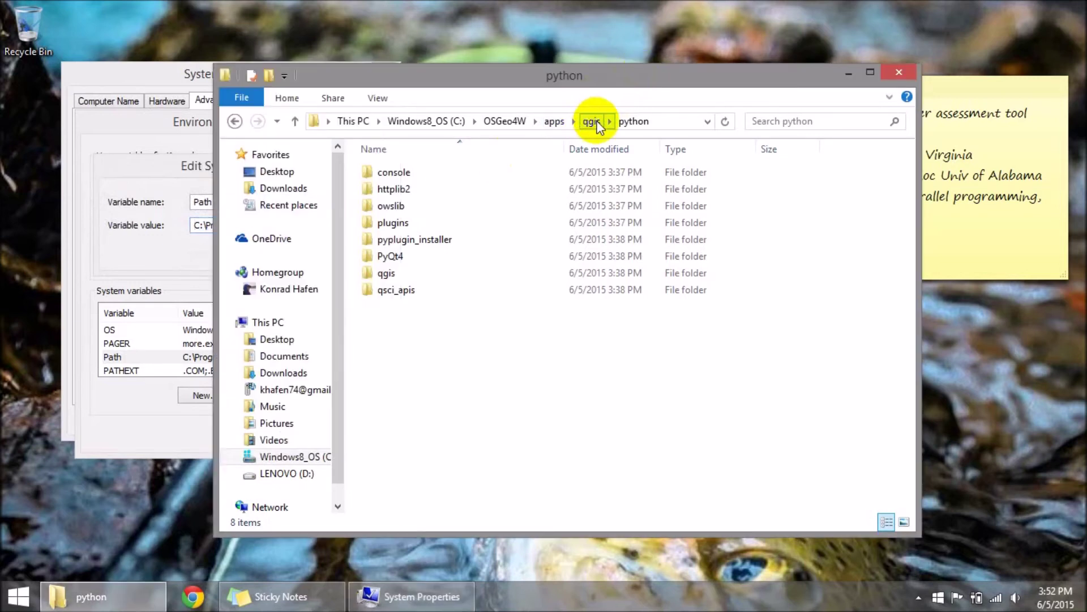
Step: Navigate File Explorer to C:\OSGeo4W\apps\qgis\bin and select its full path
{"action": "left_click", "coordinate": [556, 122]}
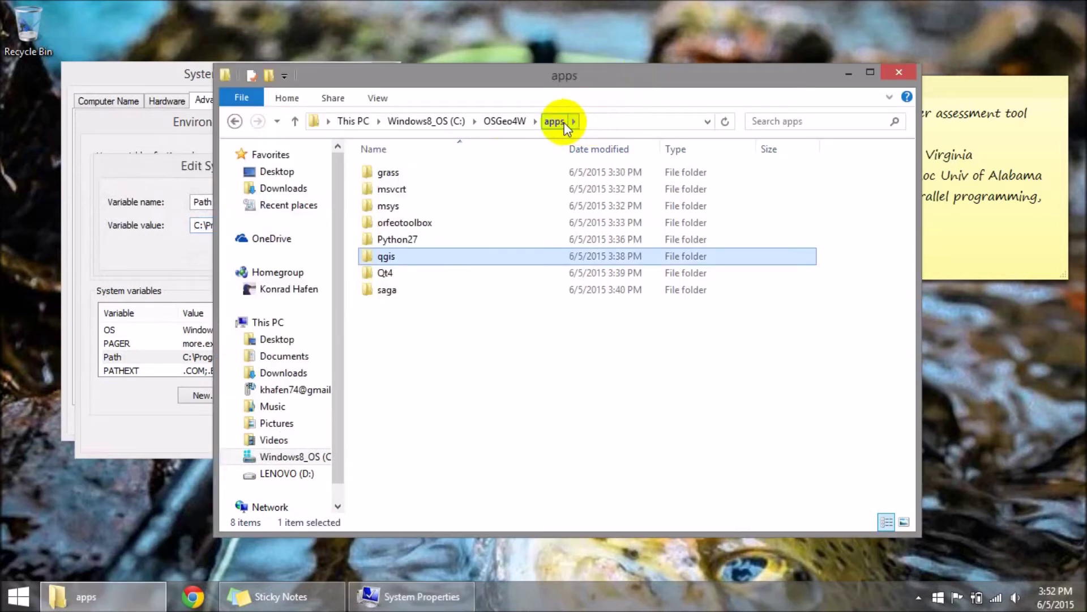
{"action": "double_click", "coordinate": [383, 261]}
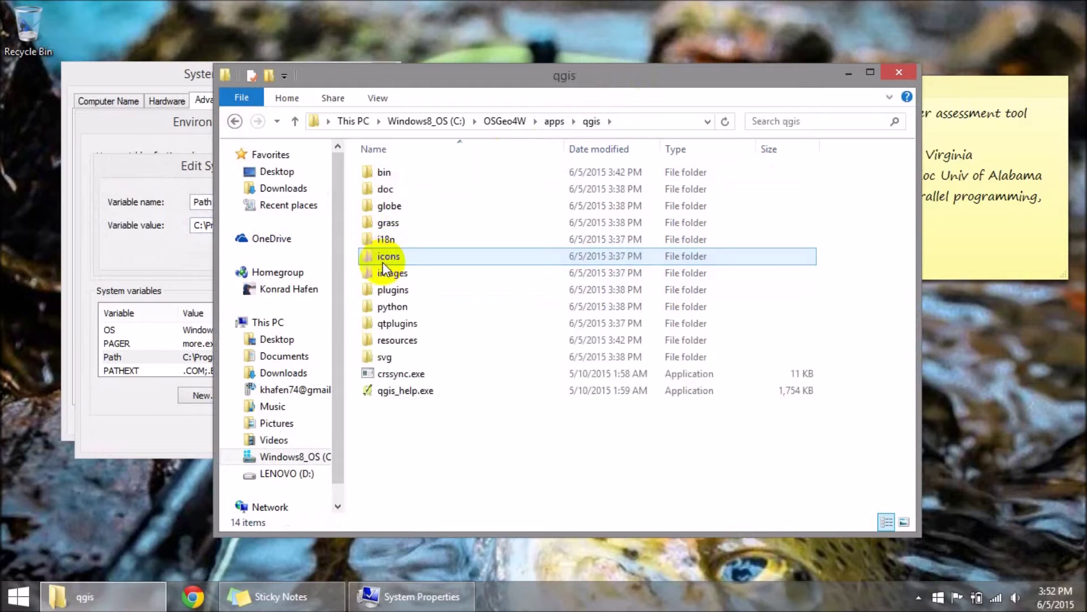
{"action": "left_click", "coordinate": [389, 175]}
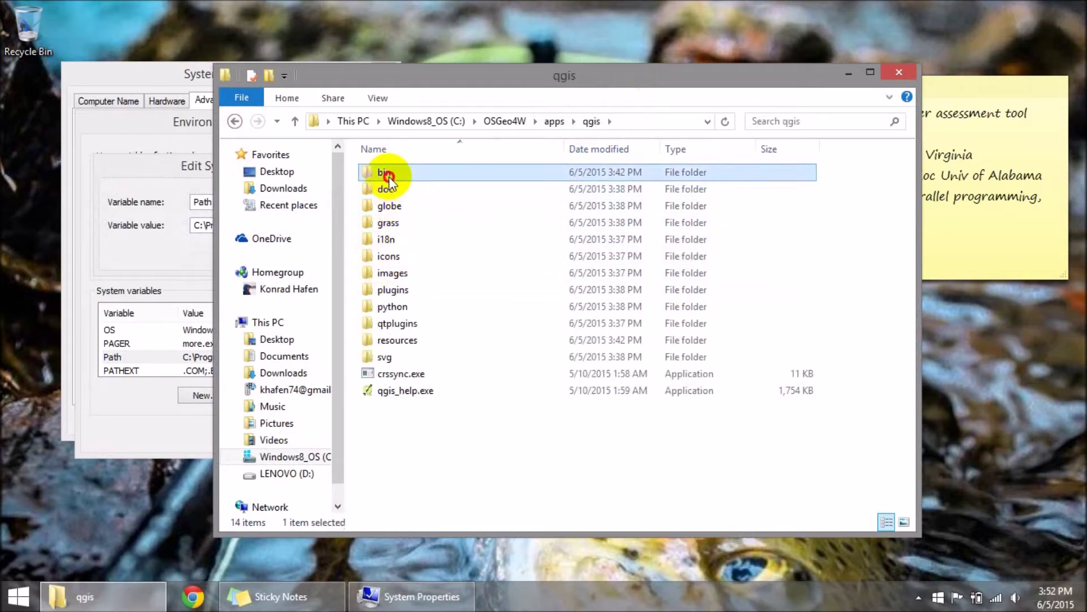
{"action": "double_click", "coordinate": [389, 176]}
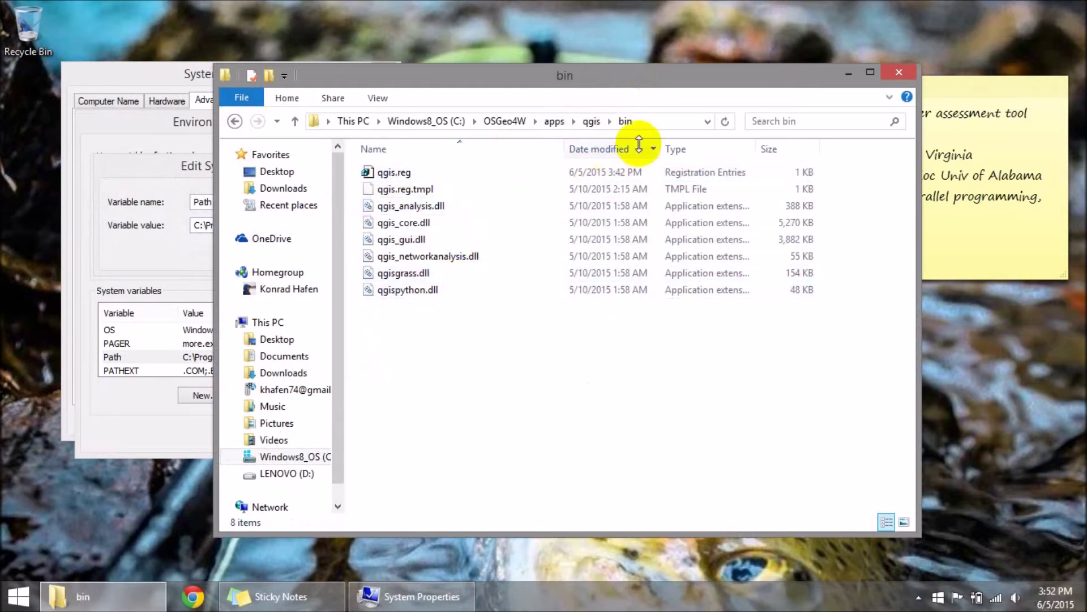
{"action": "left_click", "coordinate": [669, 122]}
{"action": "key", "text": "ctrl+c"}
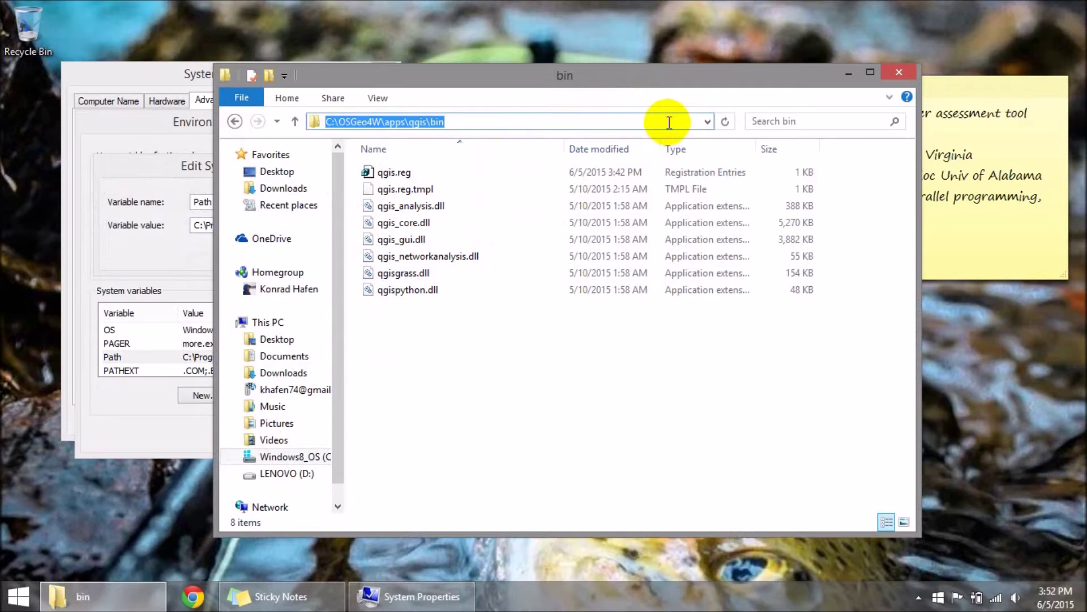
Step: Prepend C:\OSGeo4W\apps\qgis\bin with a semicolon to the system Path and confirm all dialogs
{"action": "left_click", "coordinate": [143, 165]}
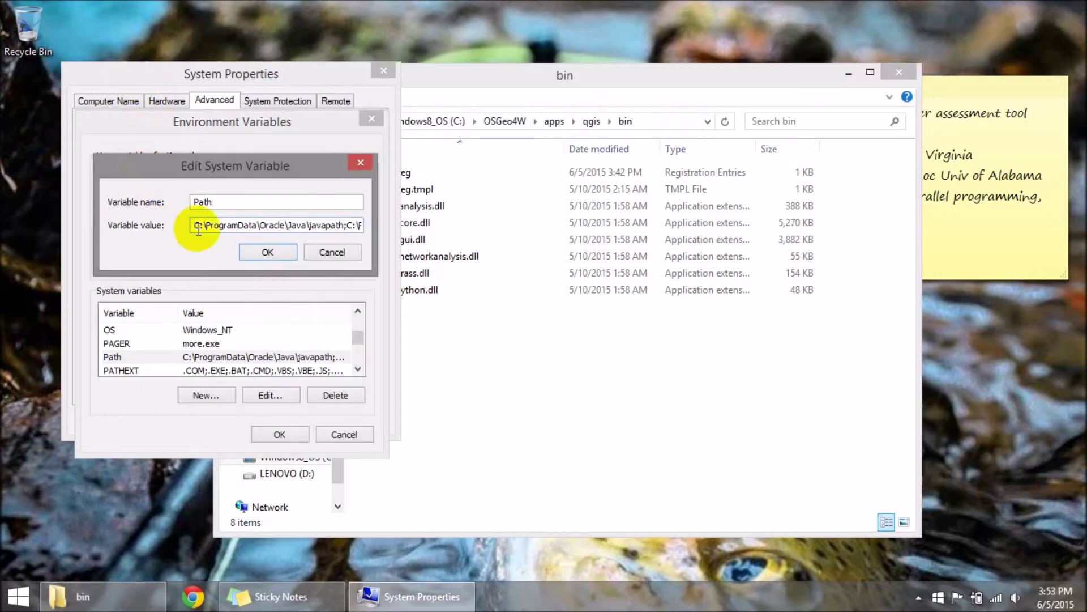
{"action": "key", "text": "ctrl+v"}
{"action": "type", "text": ";"}
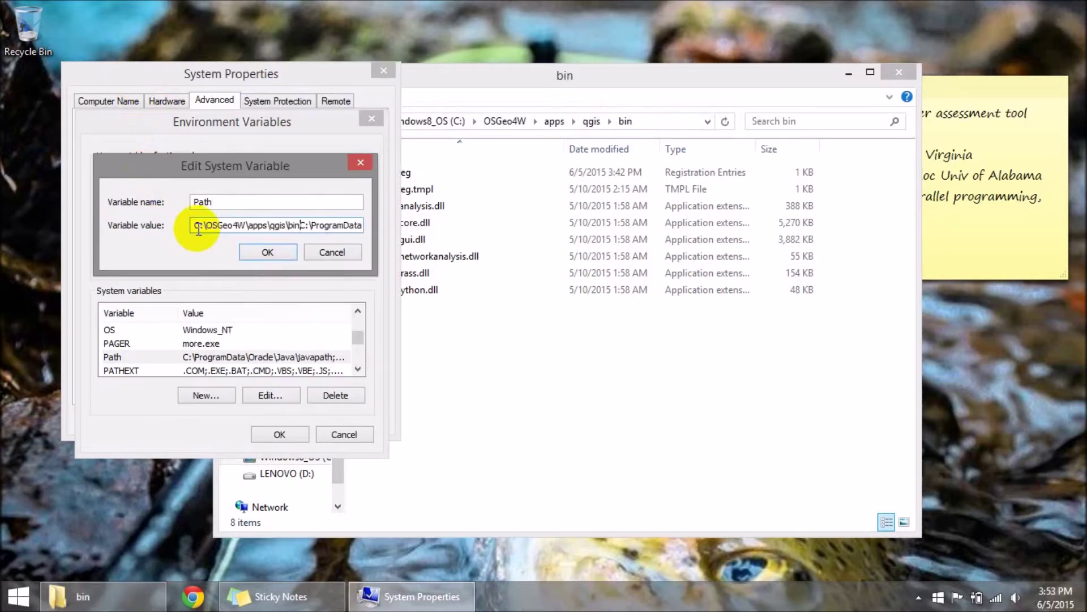
{"action": "type", "text": ";"}
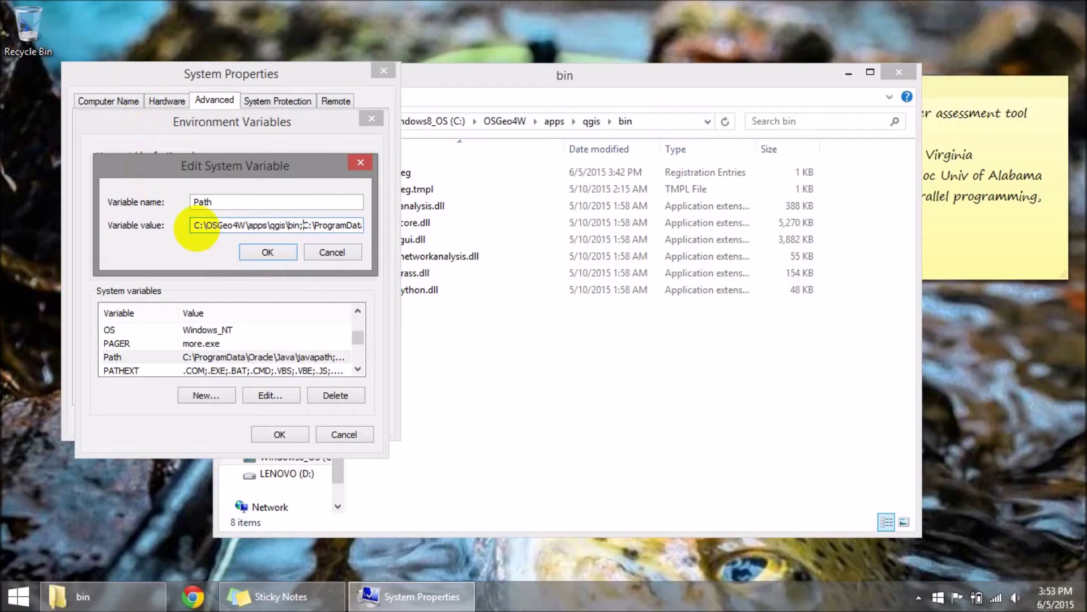
{"action": "left_click", "coordinate": [290, 253]}
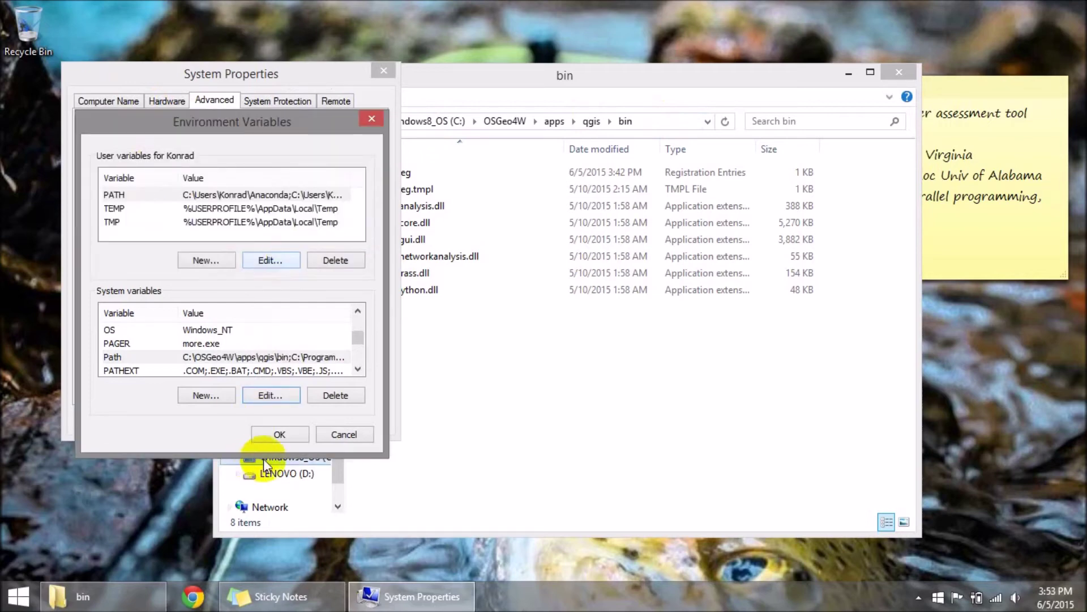
{"action": "left_click", "coordinate": [297, 437]}
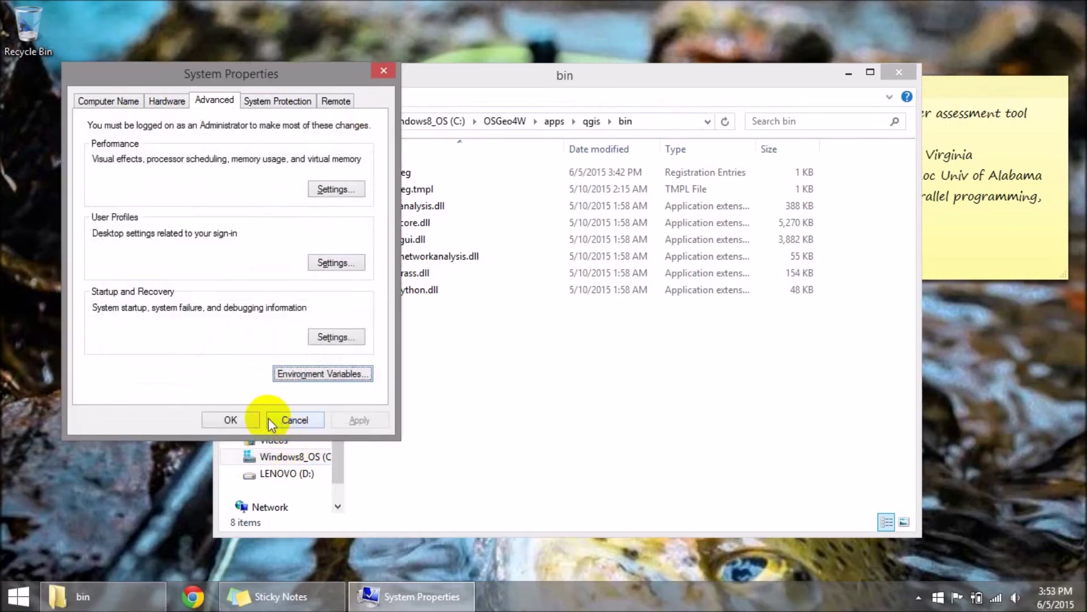
{"action": "left_click", "coordinate": [231, 420]}
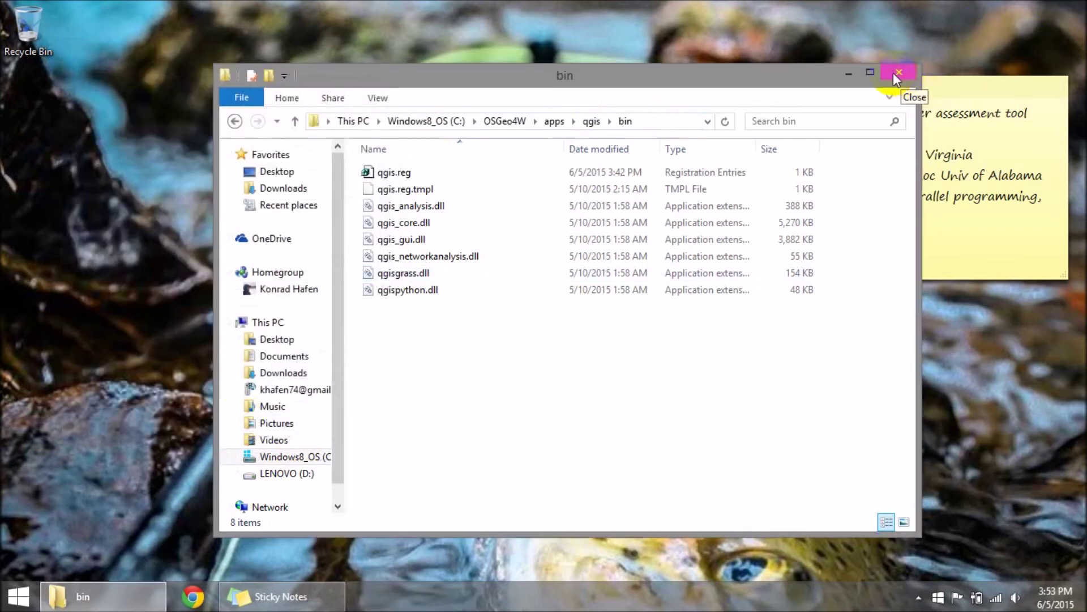
Step: Move the bin folder window aside and launch the second OSGeo4W Shell search result
{"action": "left_click_drag", "start_coordinate": [763, 73], "coordinate": [889, 77]}
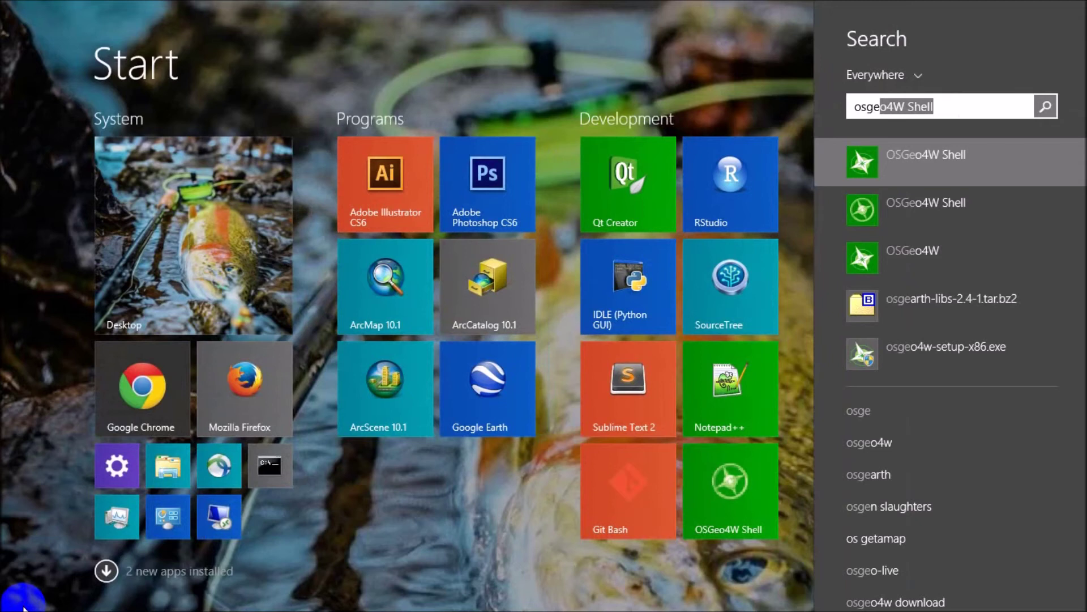
{"action": "key", "text": "Down"}
{"action": "key", "text": "Up"}
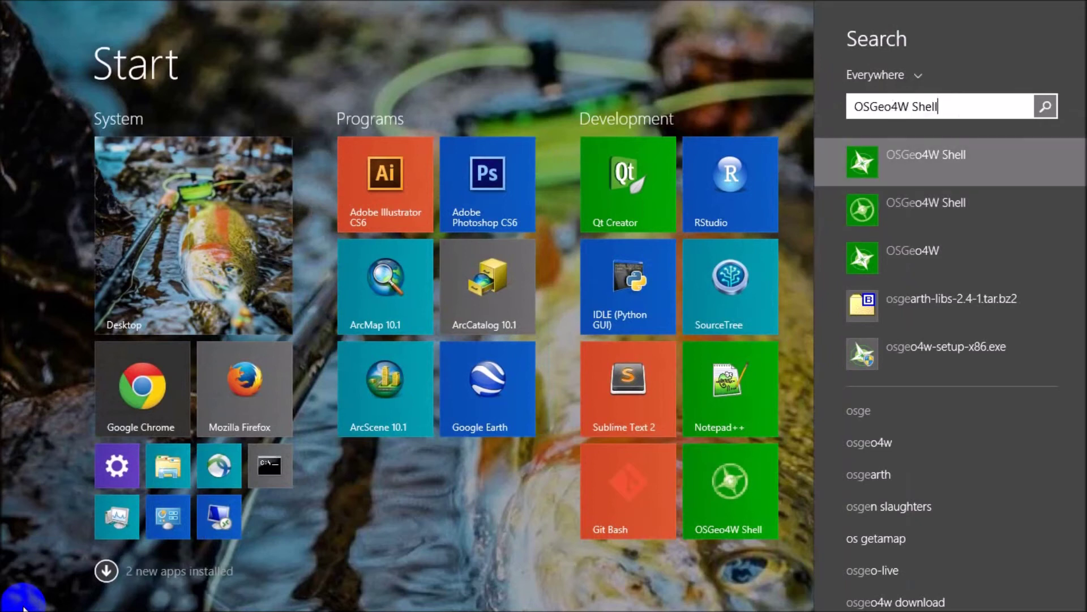
{"action": "key", "text": "Down"}
{"action": "key", "text": "Up"}
{"action": "key", "text": "Down"}
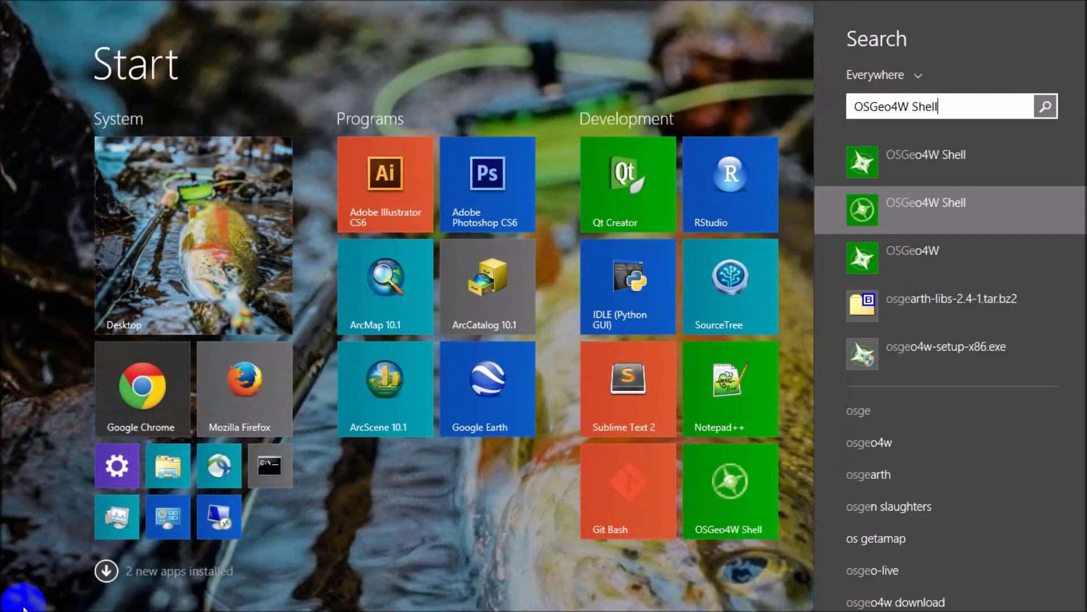
{"action": "key", "text": "Return"}
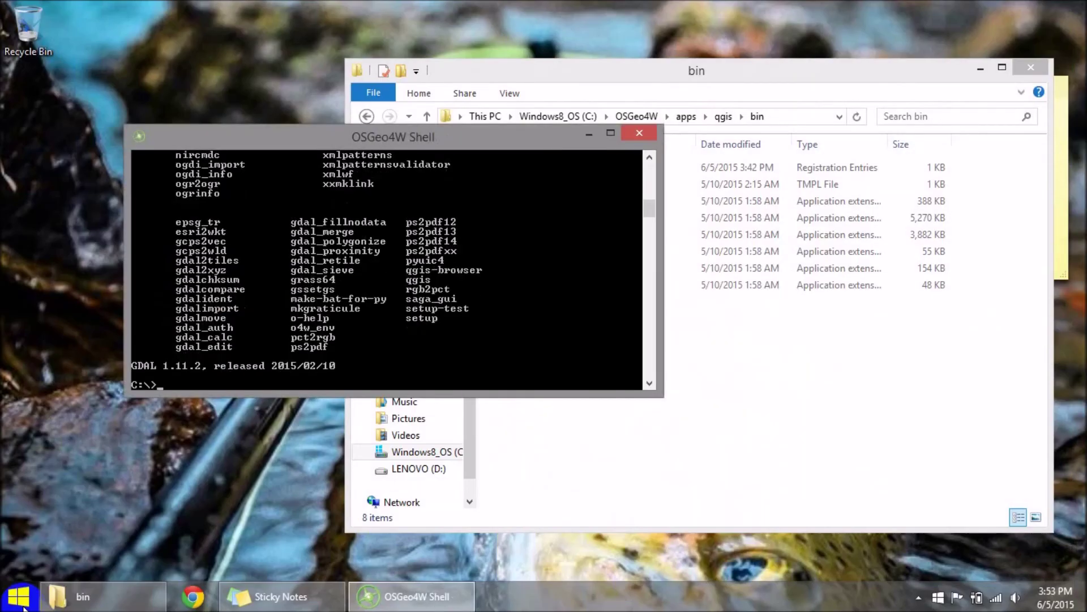
Step: Start Python in the OSGeo4W Shell and run 'import gqgis.core' as an import test
{"action": "type", "text": "python"}
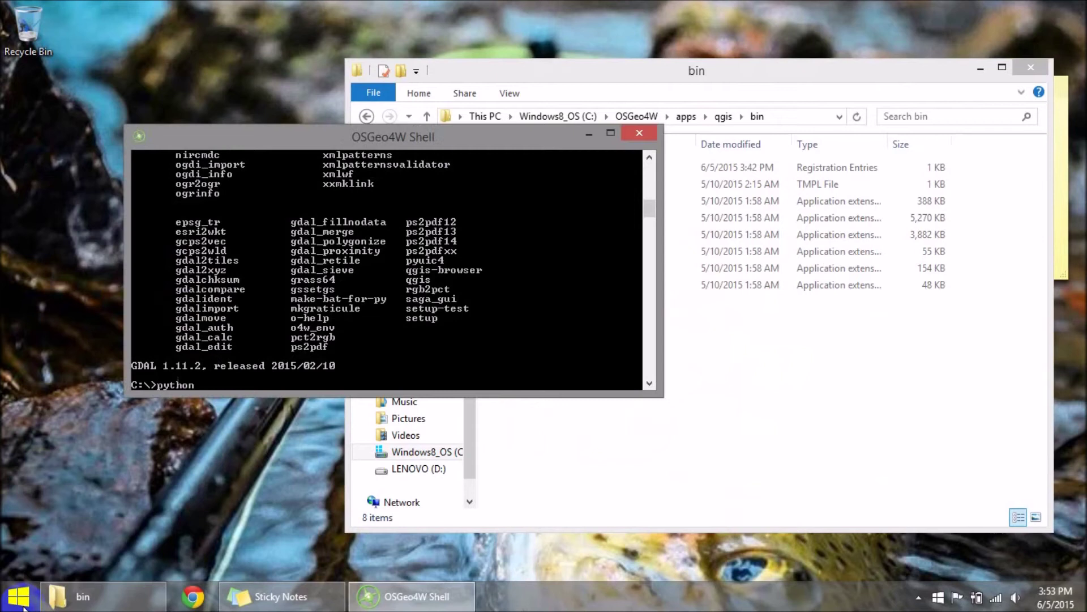
{"action": "key", "text": "Return"}
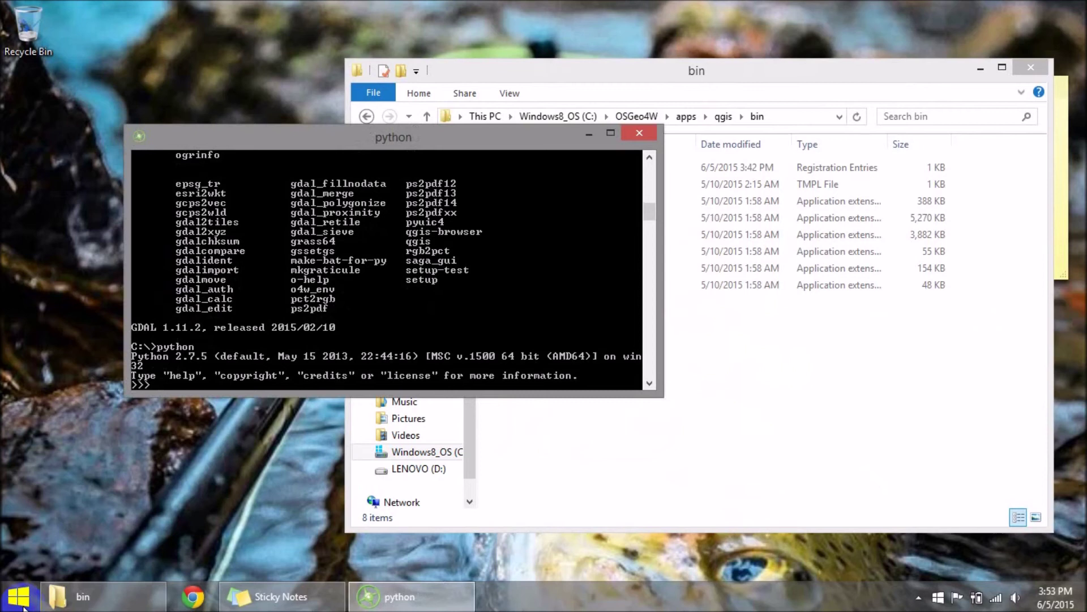
{"action": "type", "text": "import gqgis.core"}
{"action": "key", "text": "Return"}
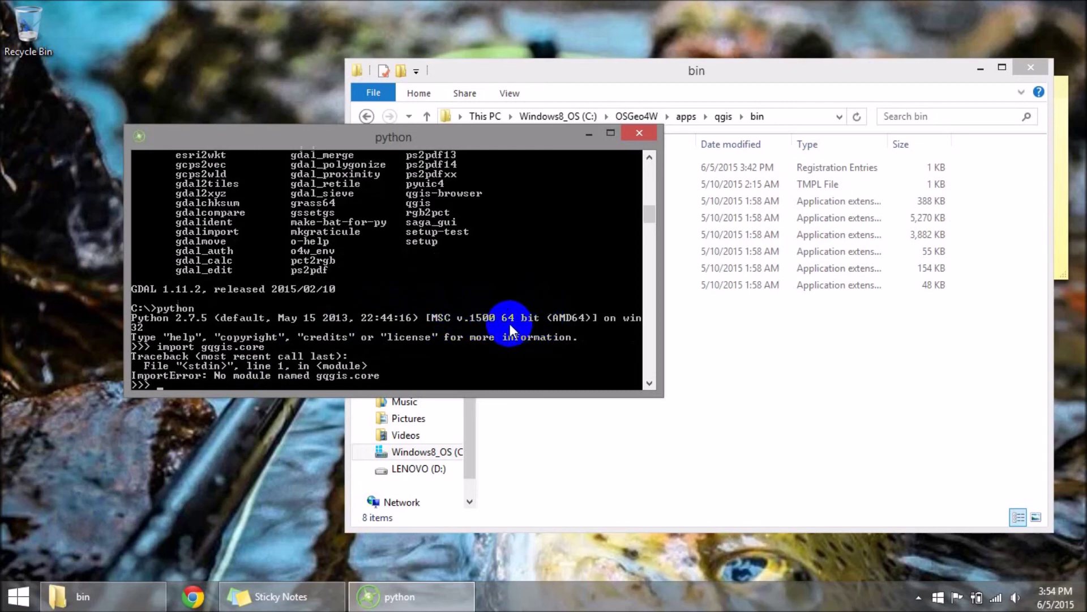
Step: Close the Python console and run OSGeo4W.bat from the C:\OSGeo4W folder
{"action": "left_click", "coordinate": [633, 132]}
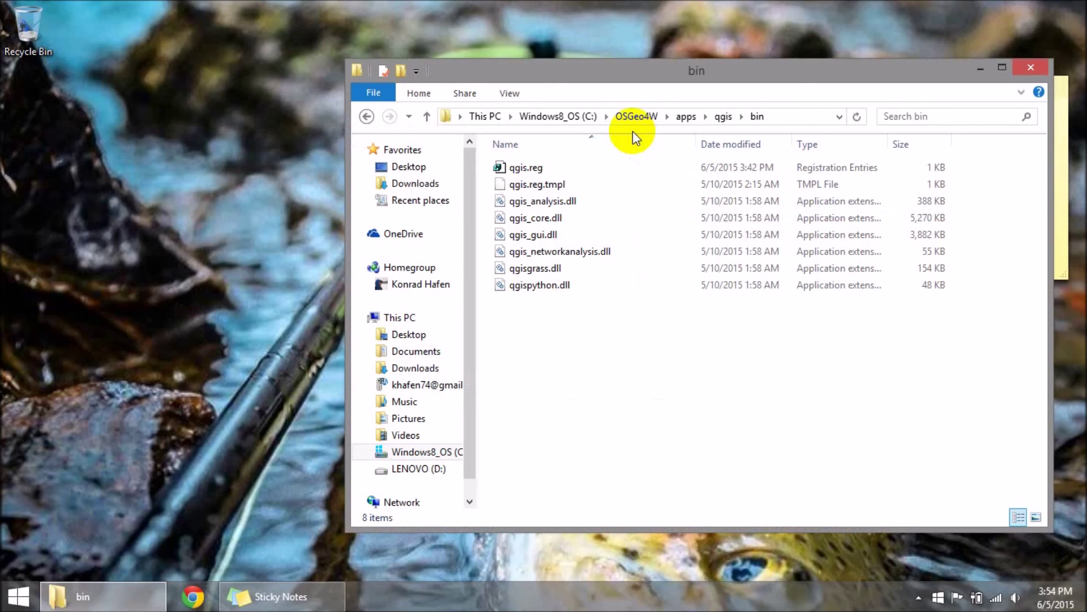
{"action": "left_click", "coordinate": [635, 119]}
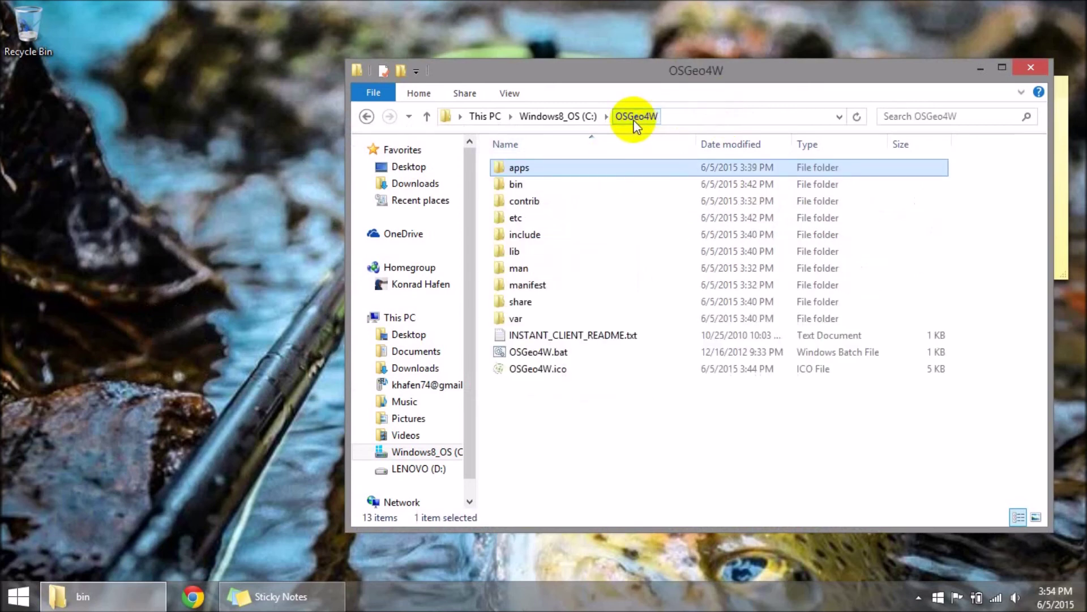
{"action": "double_click", "coordinate": [553, 358]}
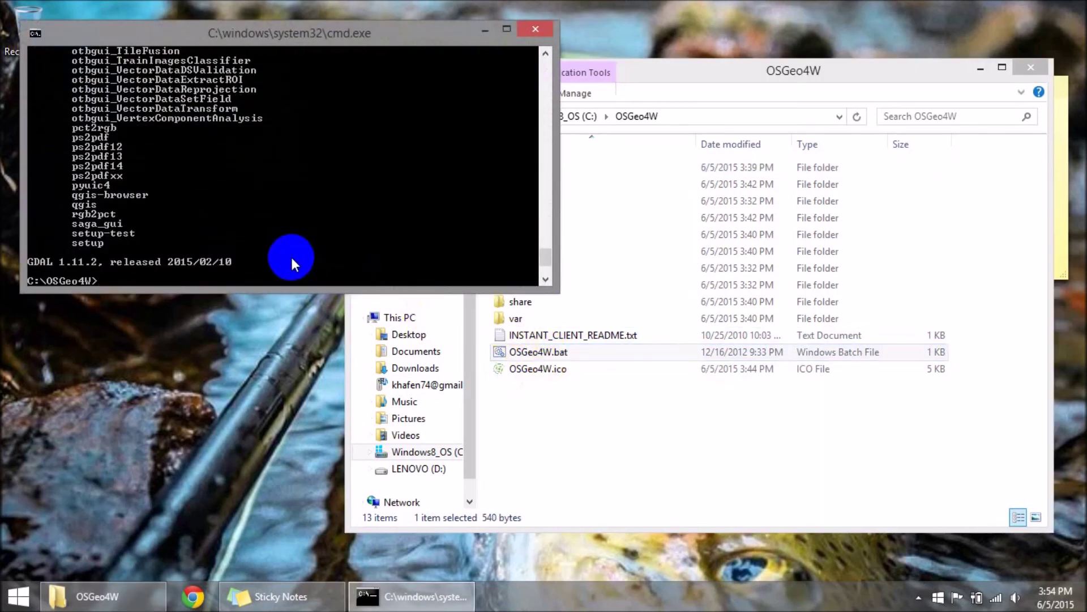
Step: Start Python 2.7.4 in the new OSGeo4W Shell and run 'import qgis.core'
{"action": "type", "text": "python"}
{"action": "key", "text": "Return"}
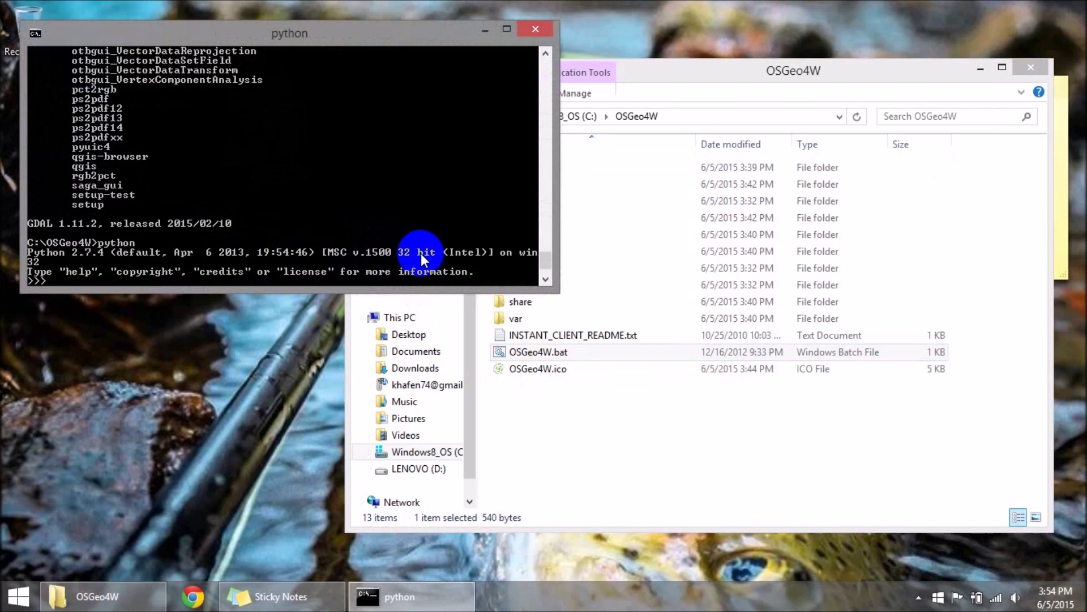
{"action": "type", "text": "impor"}
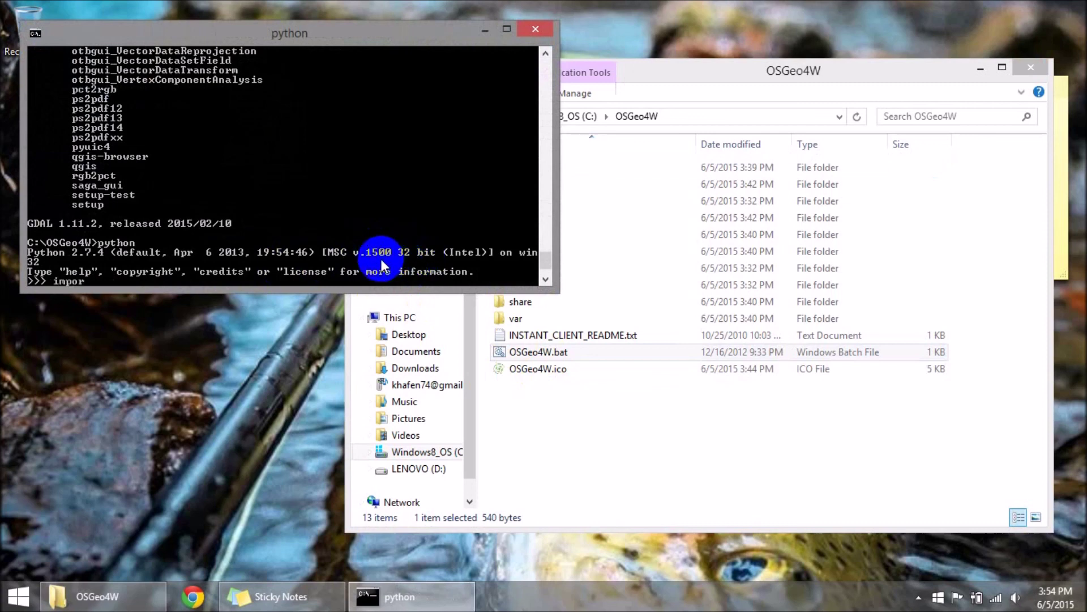
{"action": "type", "text": "t qgis.core"}
{"action": "key", "text": "Return"}
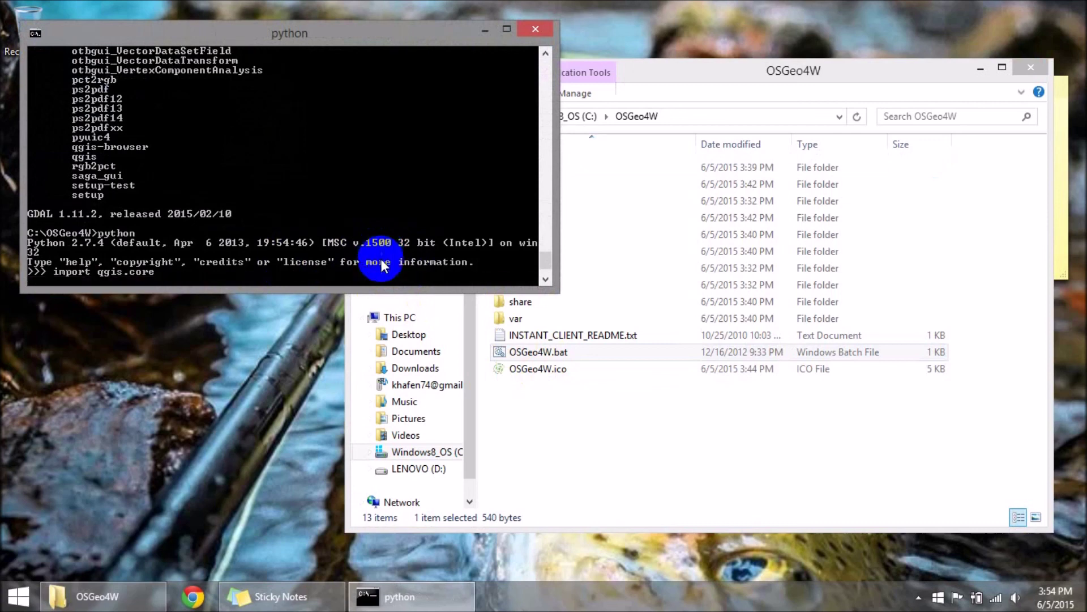